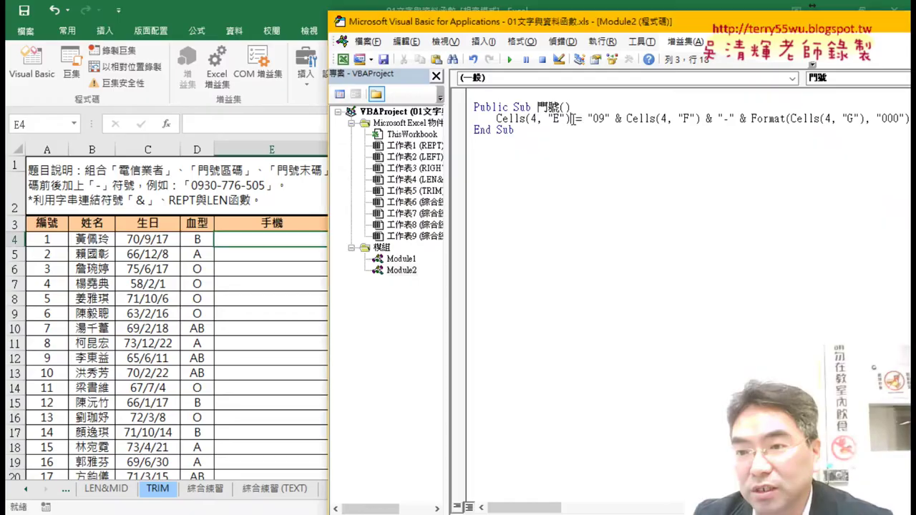
# - Leave the slideshow and put the caret inside Module2's Sub 門號 in the VBA editor
pyautogui.moveTo(571, 119); pyautogui.dragTo(498, 119)
pyautogui.click(531, 119)
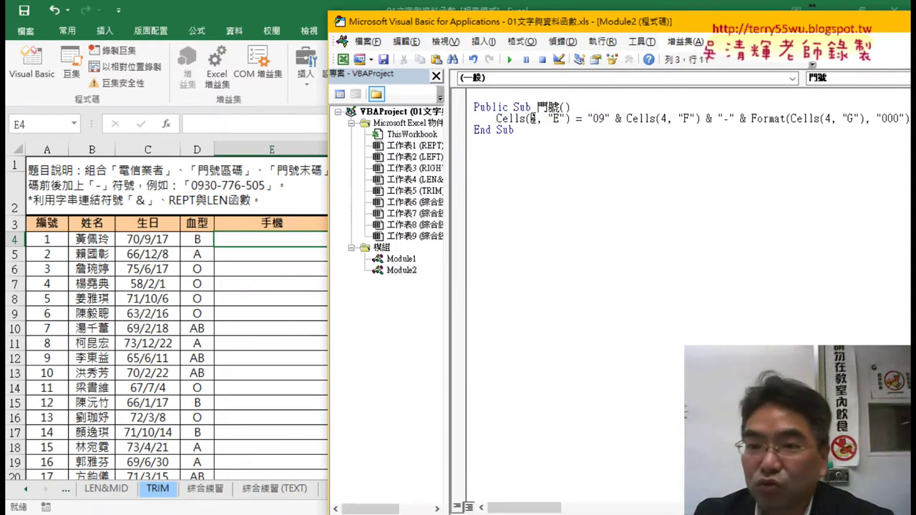
# - Run 門號 to fill E4 with a formatted number, then copy the Cells statement line
pyautogui.click(510, 59)
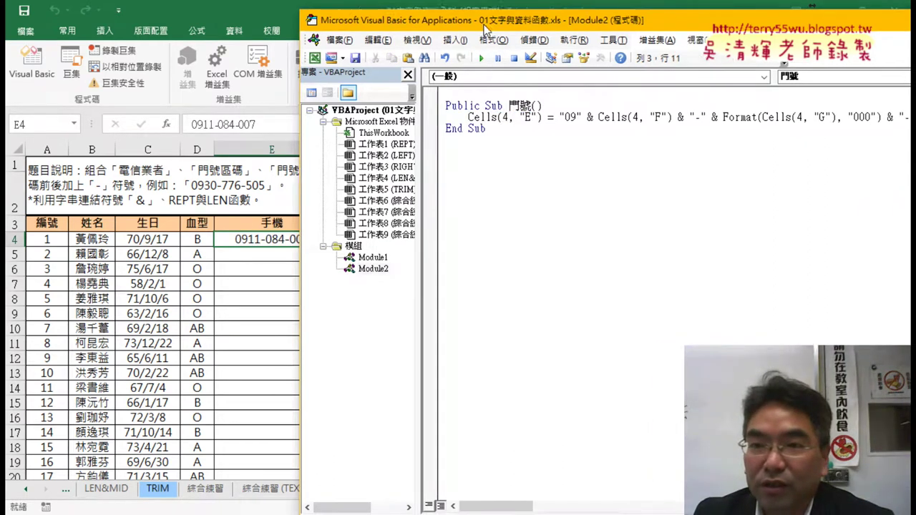
pyautogui.moveTo(507, 26); pyautogui.dragTo(250, 26)
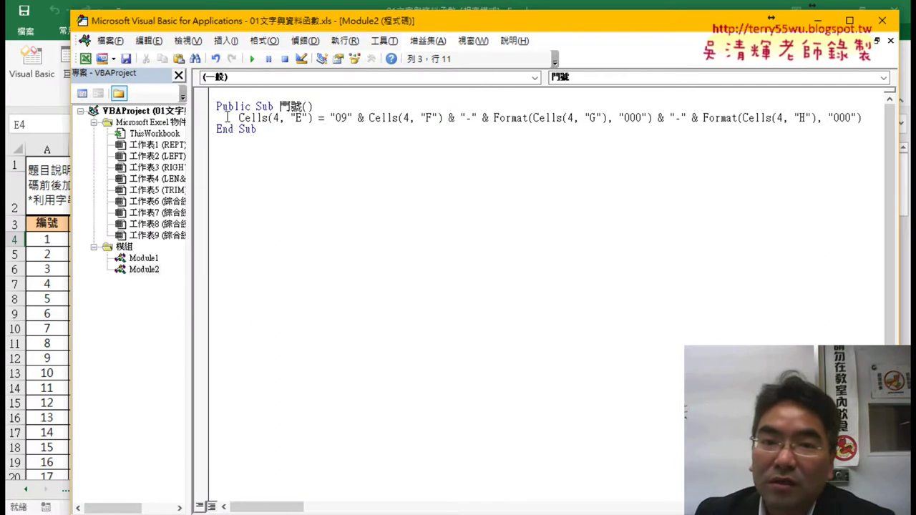
pyautogui.click(207, 119)
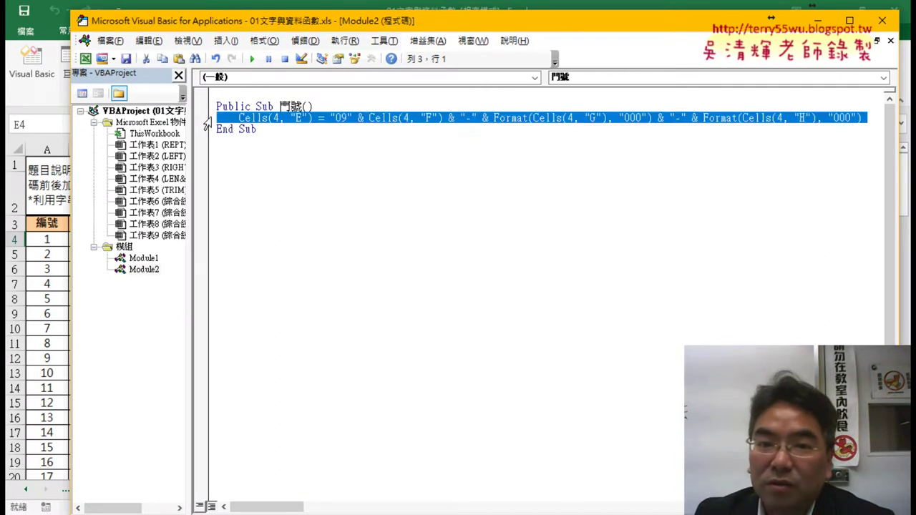
pyautogui.rightClick(292, 120)
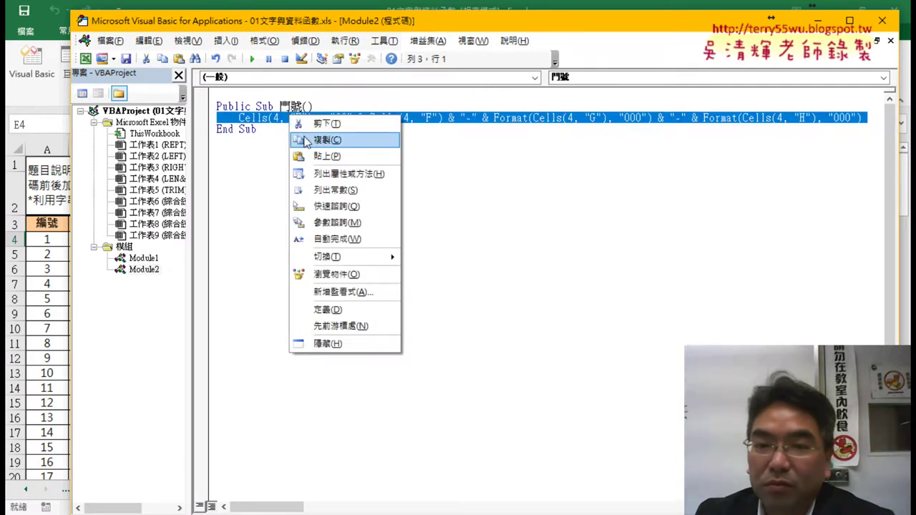
pyautogui.click(307, 141)
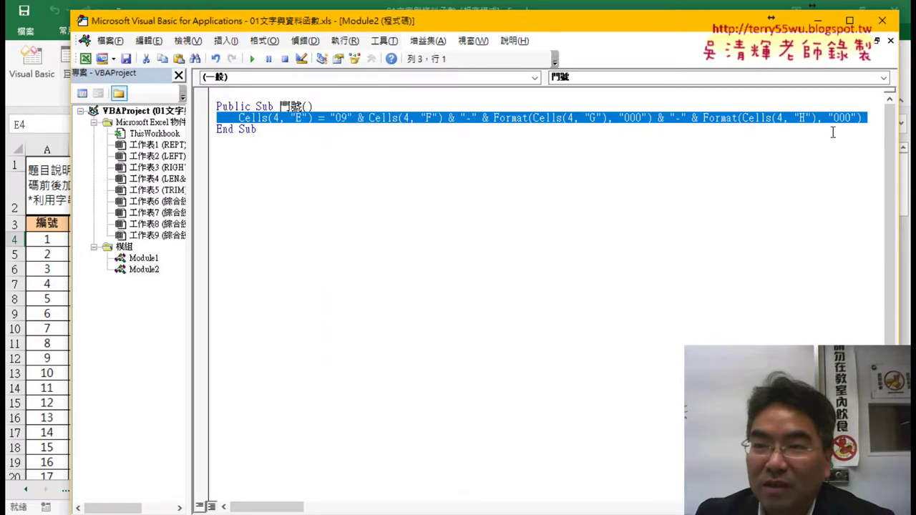
# - Paste a duplicate of the Cells line below it, then undo the paste
pyautogui.click(867, 119)
pyautogui.press('Return')
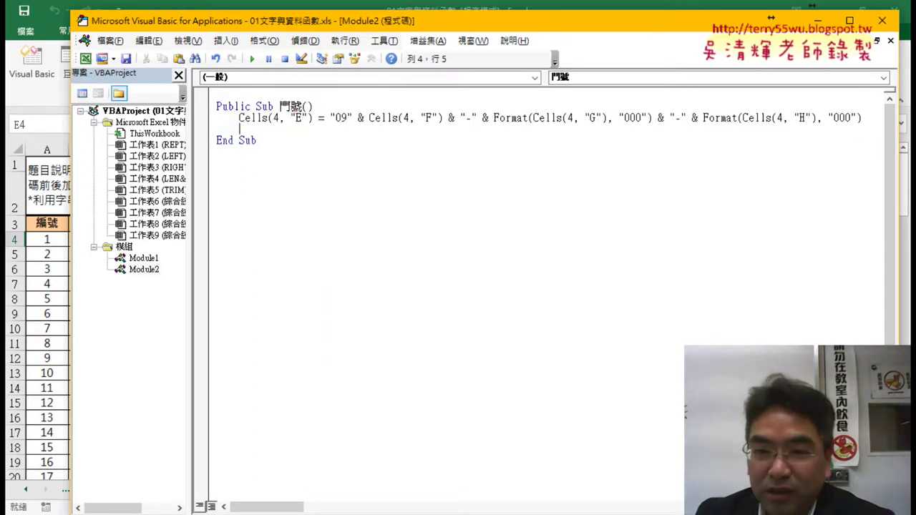
pyautogui.write('Cells(4, "E") = "09" & Cells(4, "F") & "-" & Format(Cells(4, "G"), "000") & "-" & Format(Cells(4, "H"), "000")')
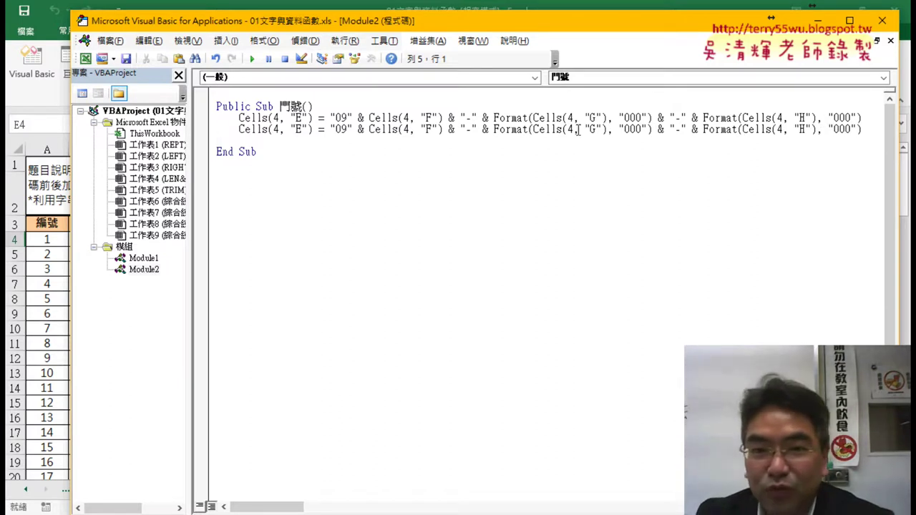
pyautogui.moveTo(281, 129); pyautogui.dragTo(273, 129)
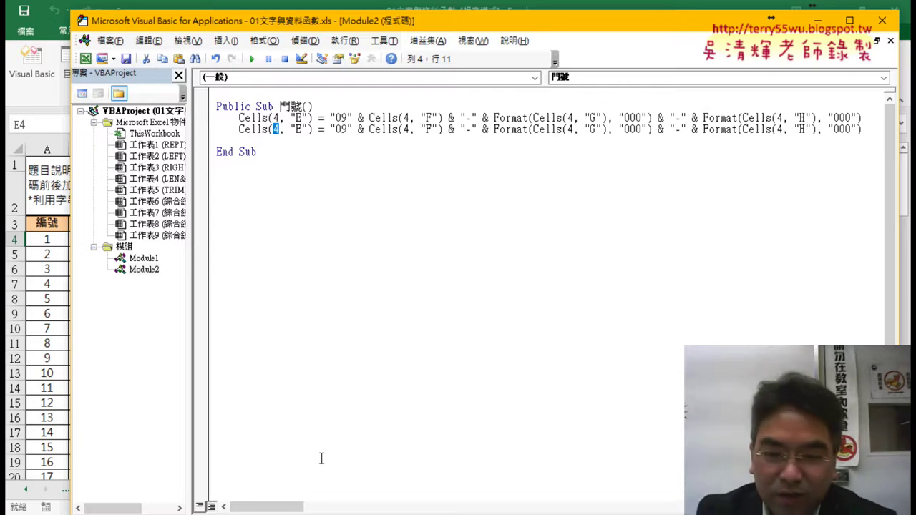
pyautogui.hotkey('ctrl', 'z')
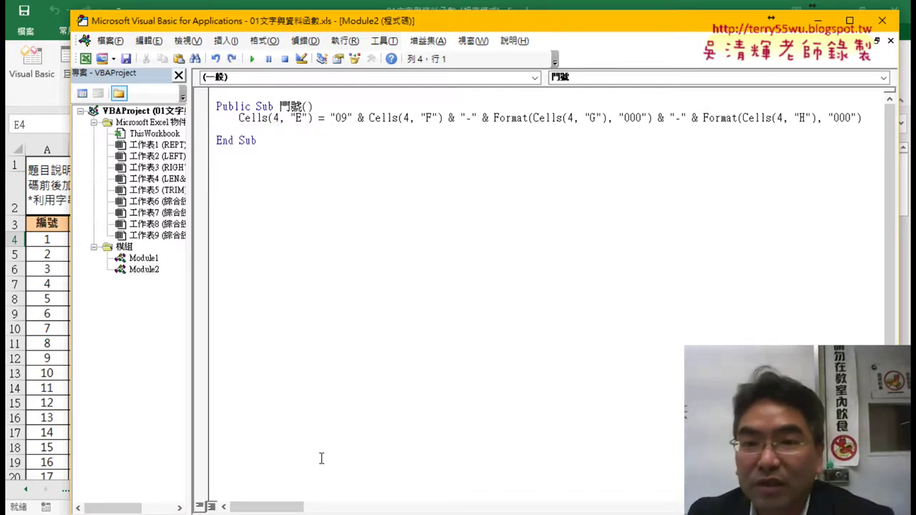
pyautogui.doubleClick(277, 117)
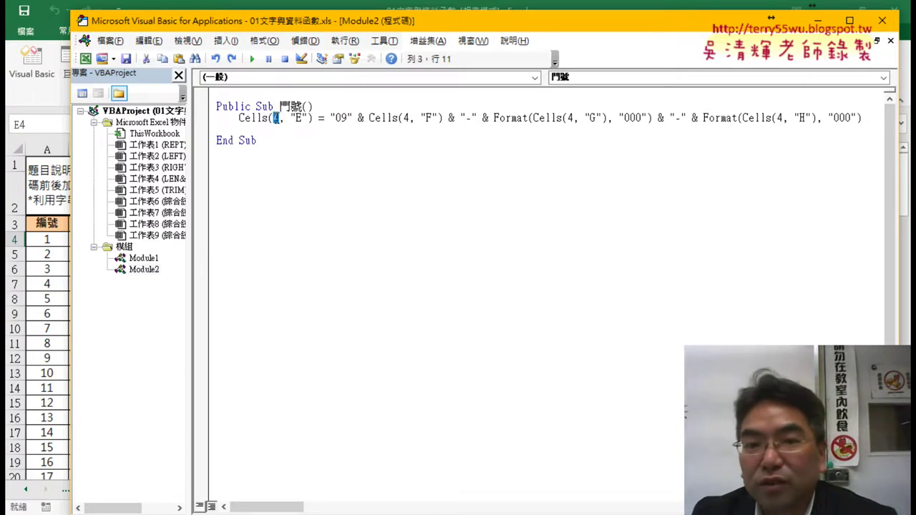
pyautogui.moveTo(343, 24); pyautogui.dragTo(529, 33)
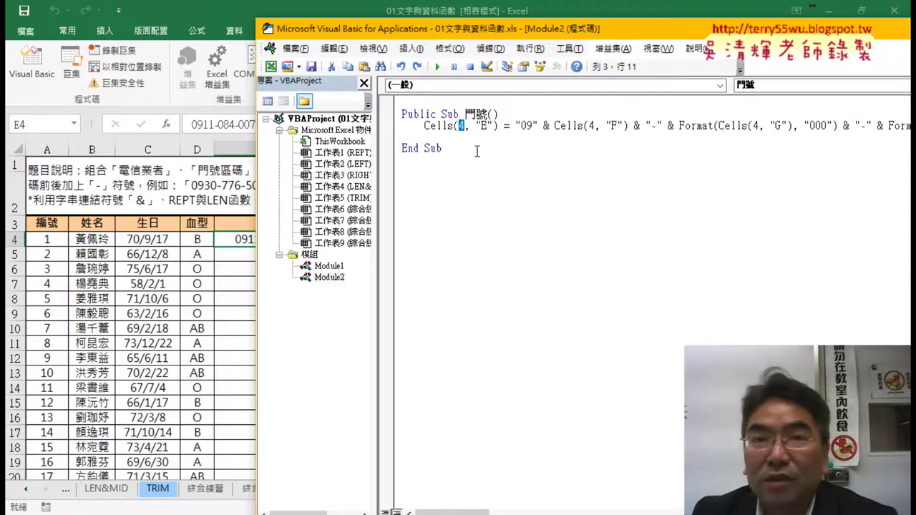
# - Insert an indented For i = 4 To 103 header above the Cells statement and start a next line
pyautogui.click(425, 136)
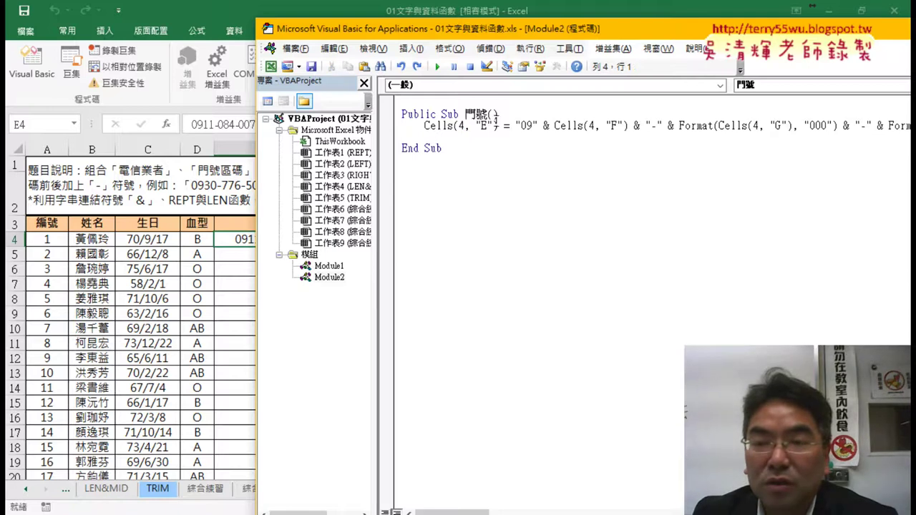
pyautogui.press('Return')
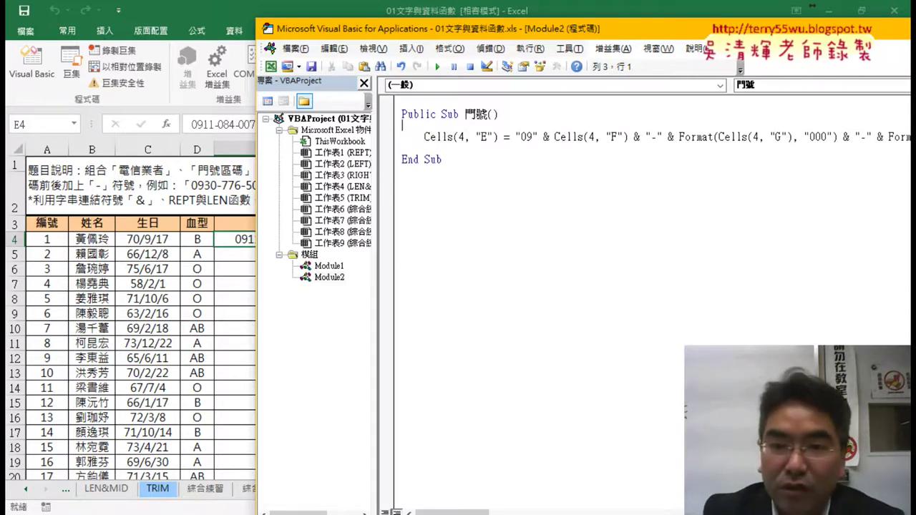
pyautogui.press('Tab')
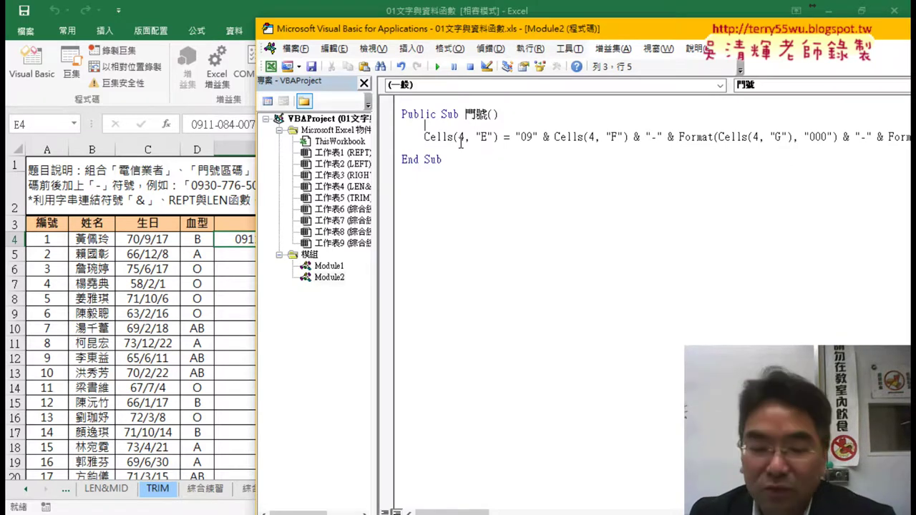
pyautogui.write('f')
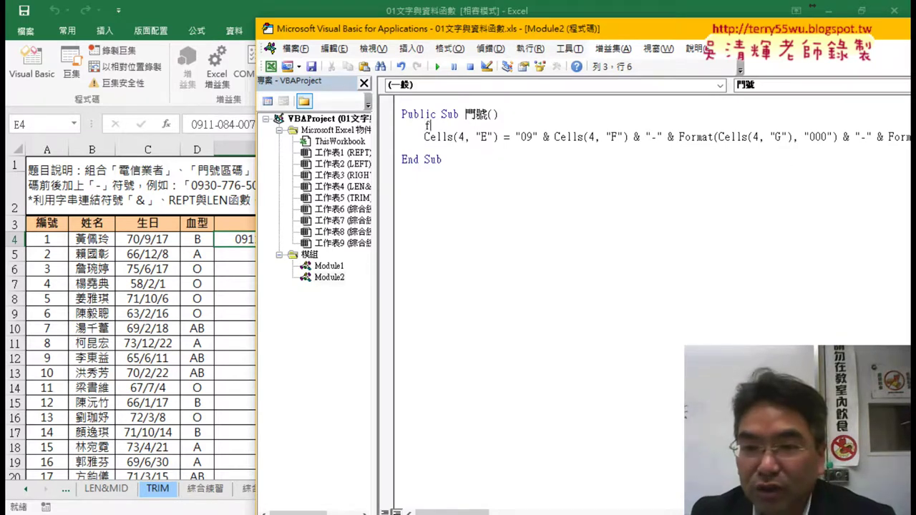
pyautogui.write('or')
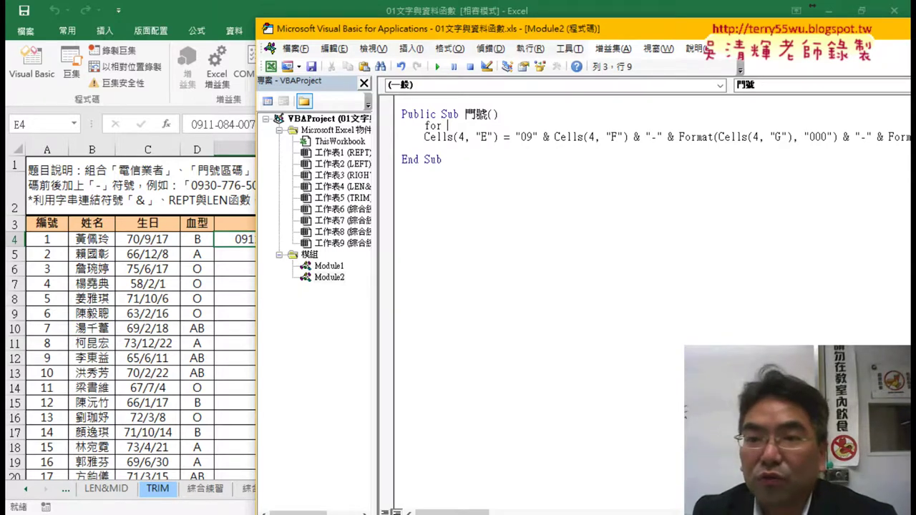
pyautogui.write('i')
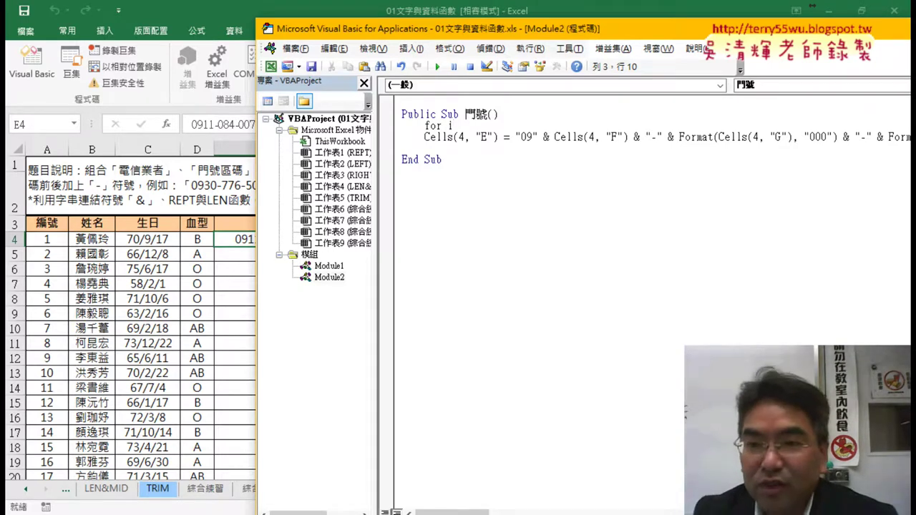
pyautogui.write('=')
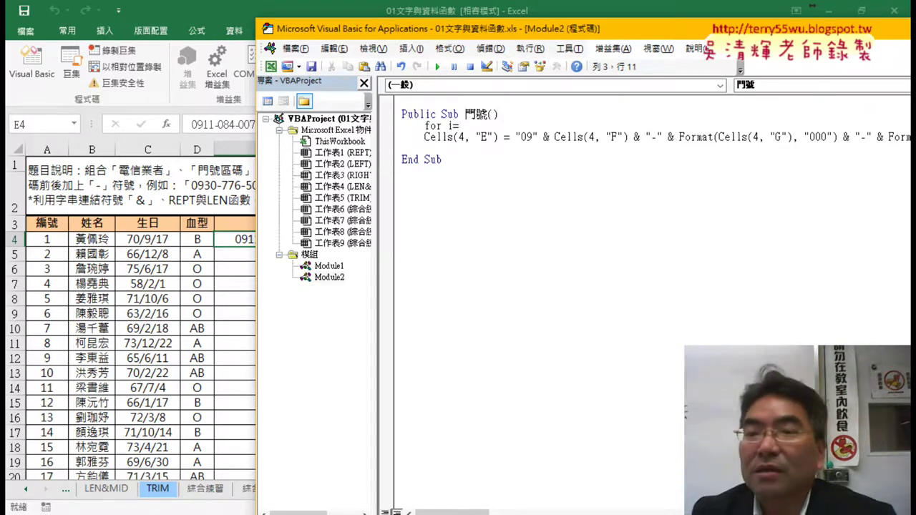
pyautogui.write('4 ')
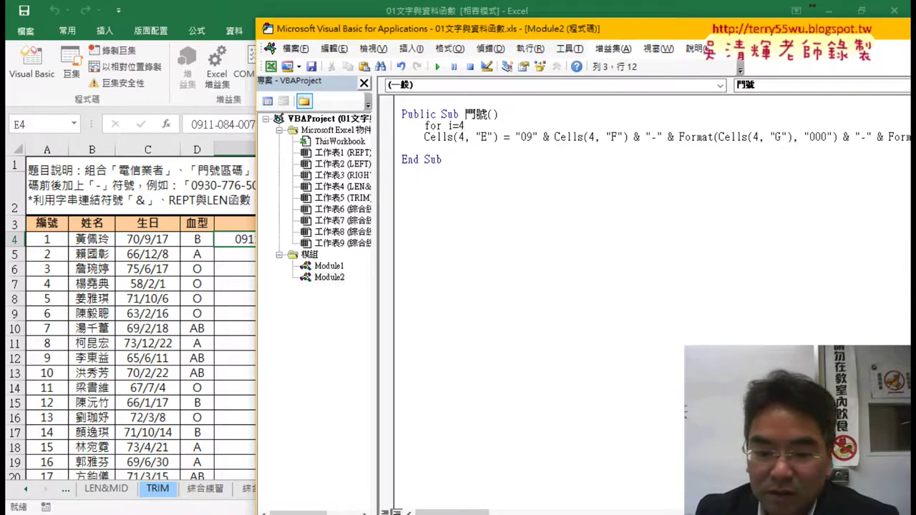
pyautogui.write('to')
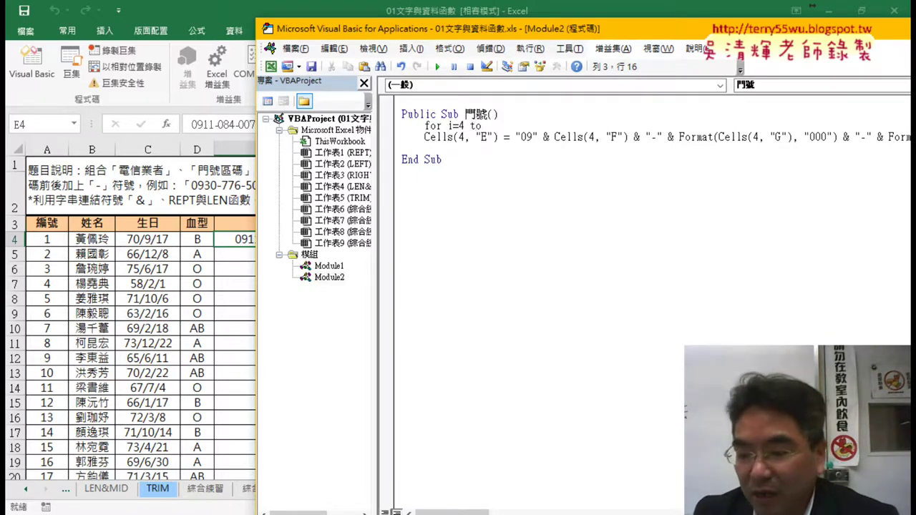
pyautogui.write(' 103')
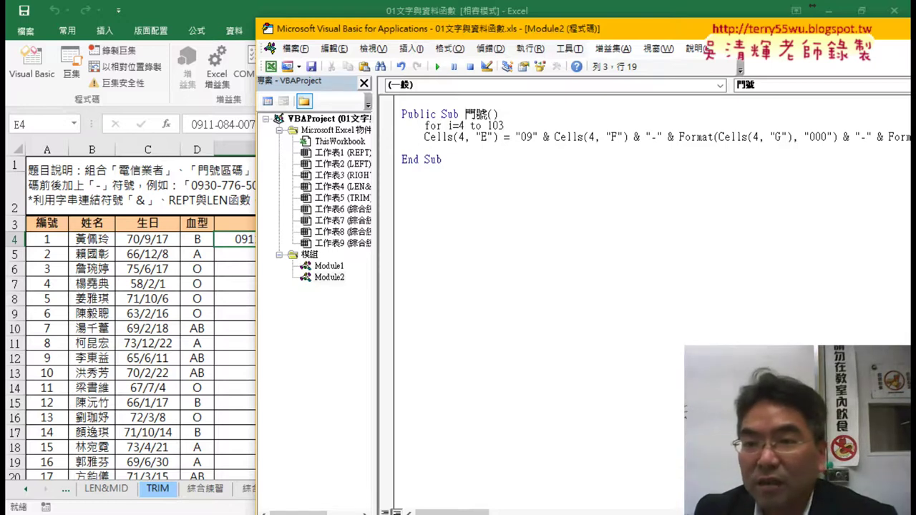
pyautogui.press('Return')
pyautogui.write('ext i')
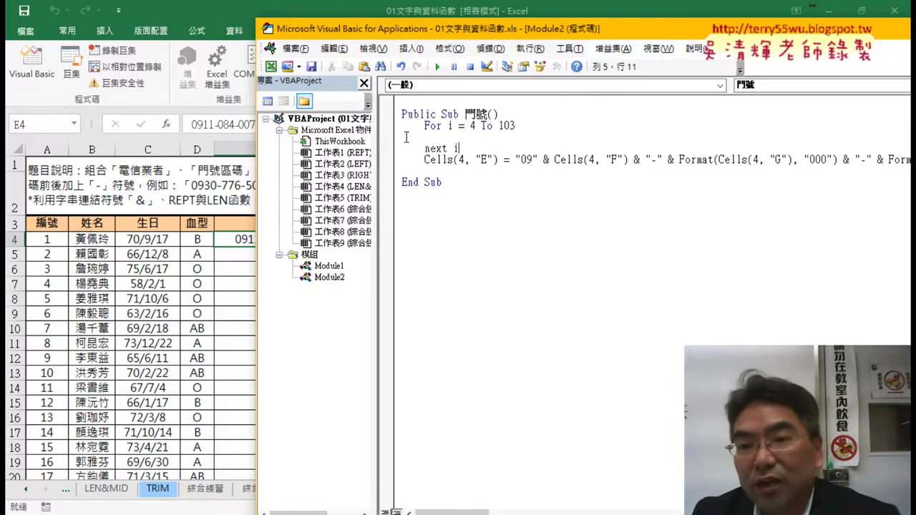
# - Delete the trailing i after next so the loop closes with a plain Next
pyautogui.moveTo(478, 149); pyautogui.dragTo(452, 149)
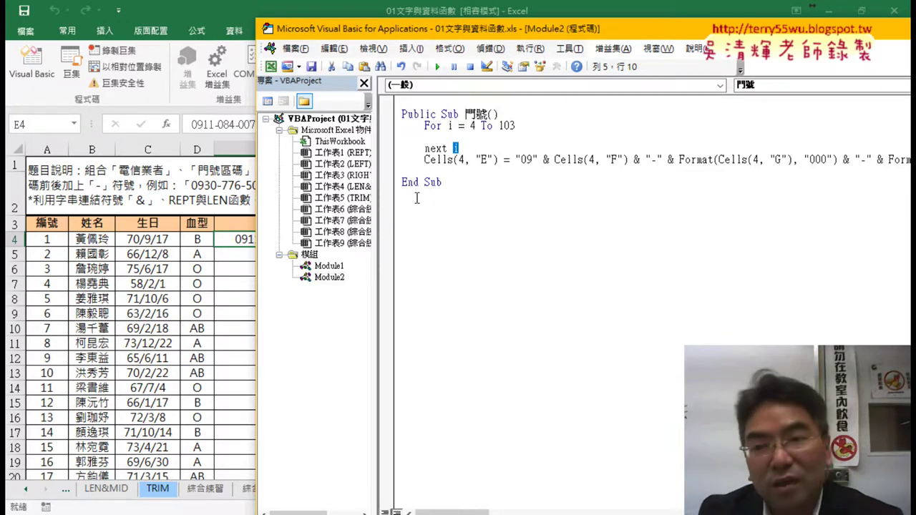
pyautogui.press('BackSpace')
pyautogui.press('BackSpace')
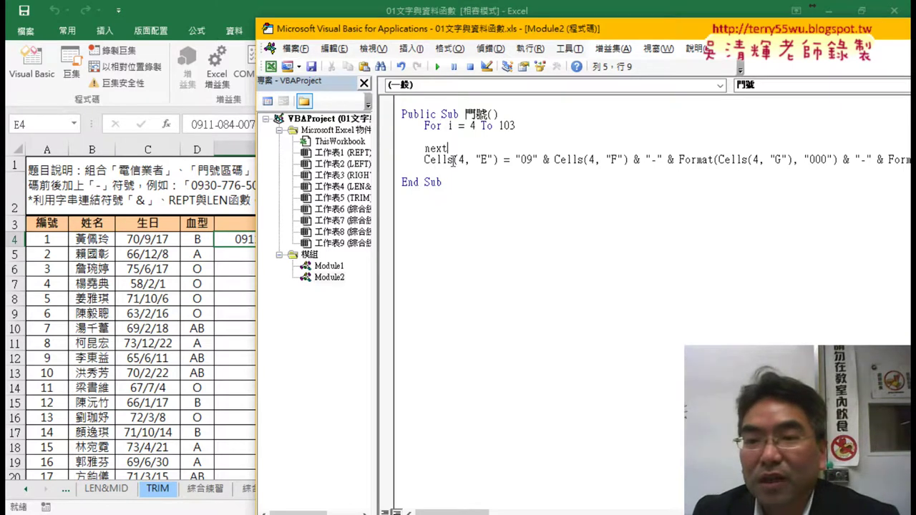
pyautogui.doubleClick(450, 126)
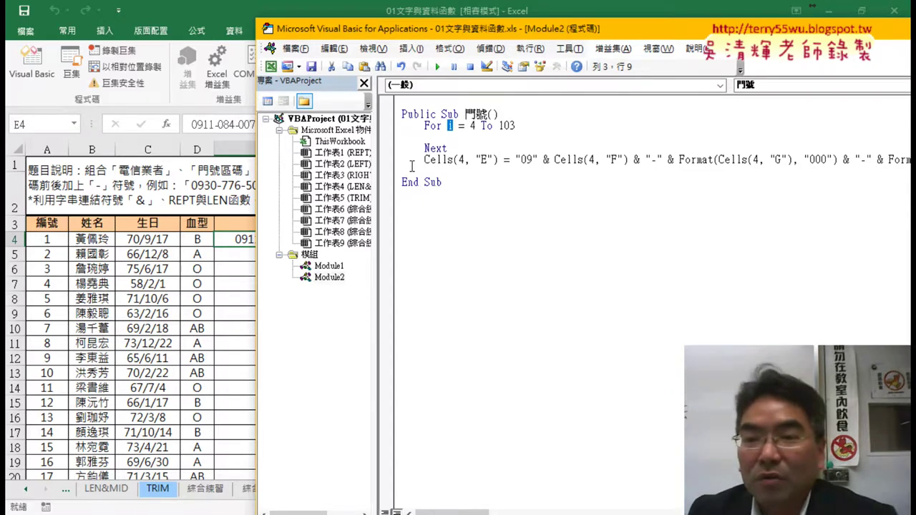
# - Move the Cells statement between For and Next and indent it inside the loop
pyautogui.click(393, 167)
pyautogui.moveTo(416, 170); pyautogui.dragTo(403, 144)
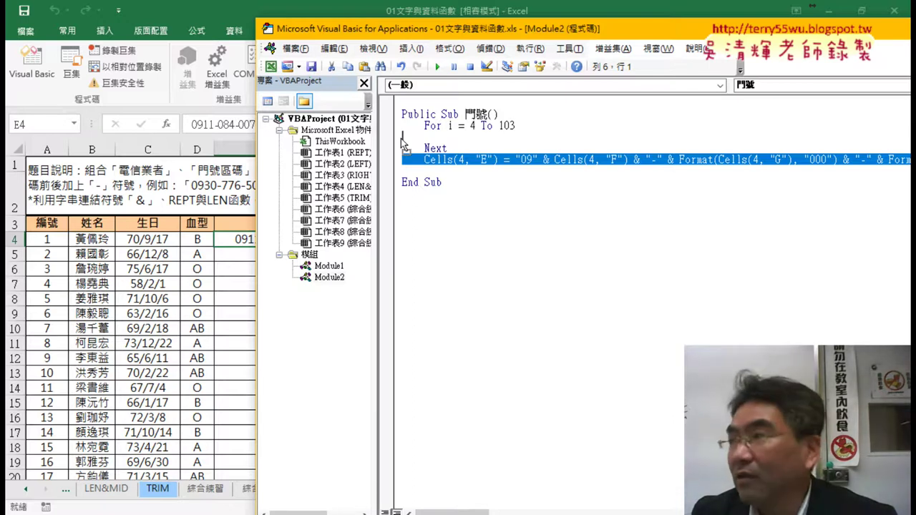
pyautogui.moveTo(403, 145); pyautogui.dragTo(402, 143)
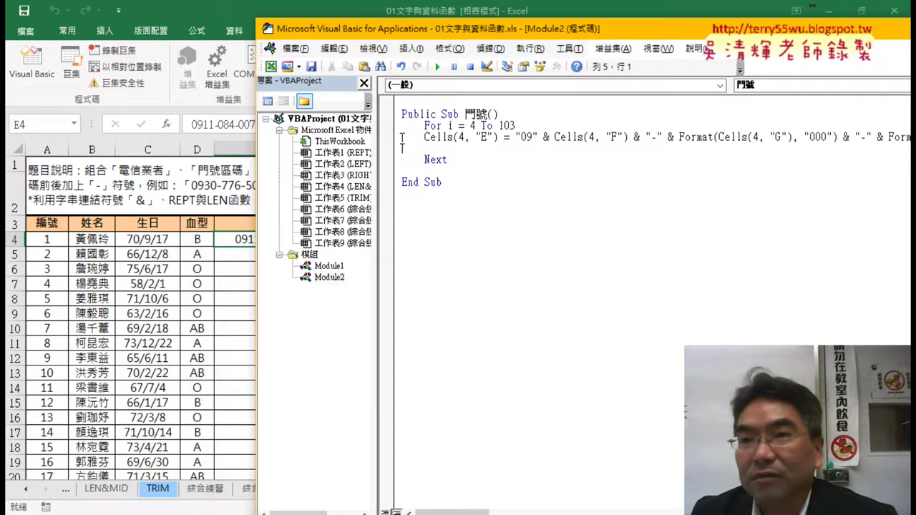
pyautogui.click(403, 136)
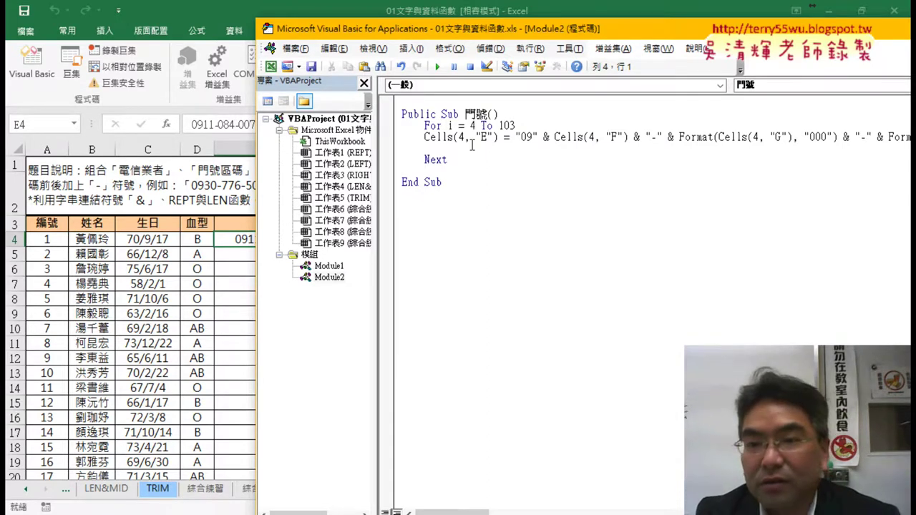
pyautogui.press('Tab')
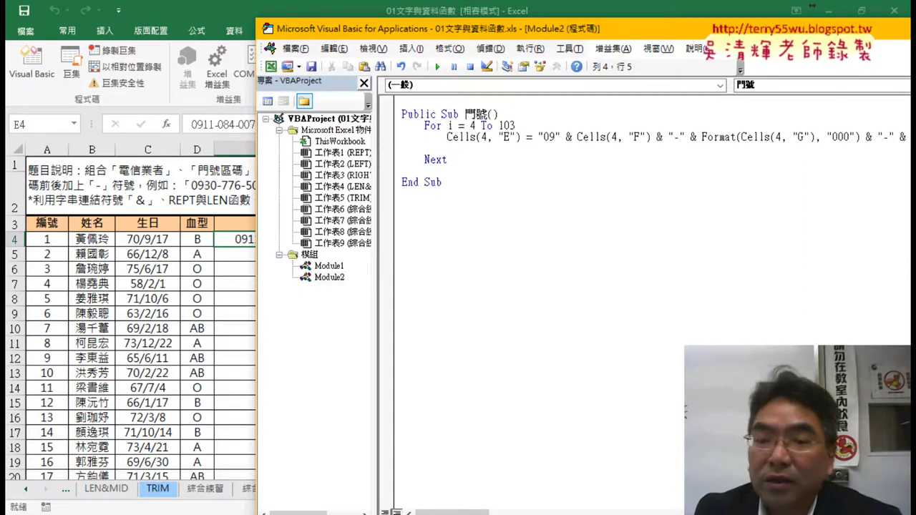
# - Remove the leftover blank line so Next sits directly before End Sub
pyautogui.press('Down')
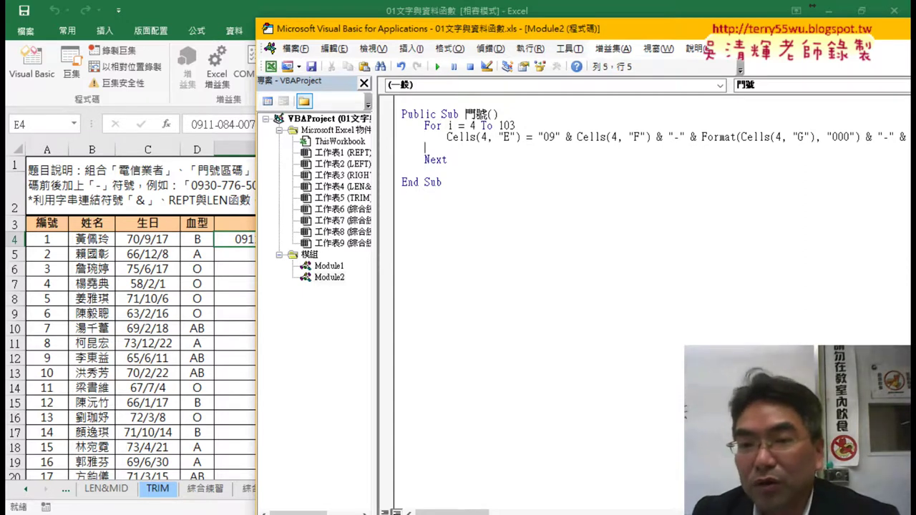
pyautogui.moveTo(425, 148); pyautogui.dragTo(390, 154)
pyautogui.press('BackSpace')
pyautogui.press('BackSpace')
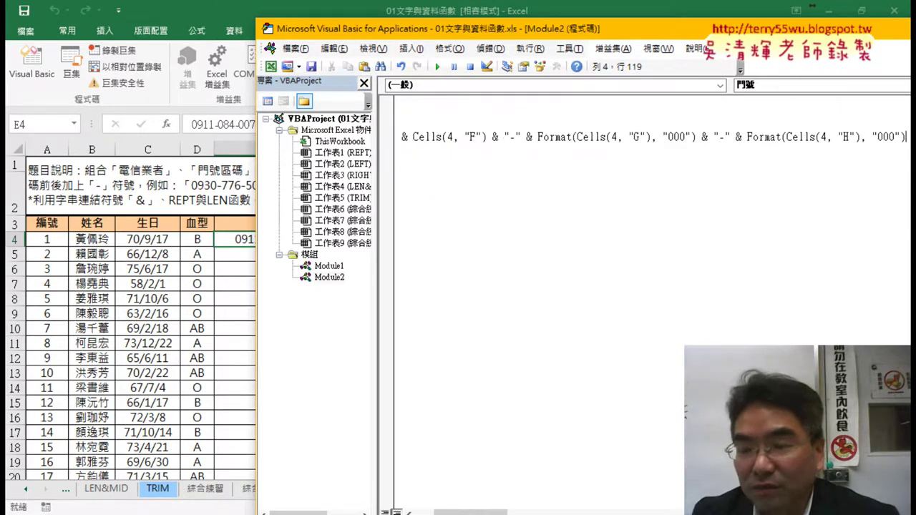
pyautogui.click(448, 148)
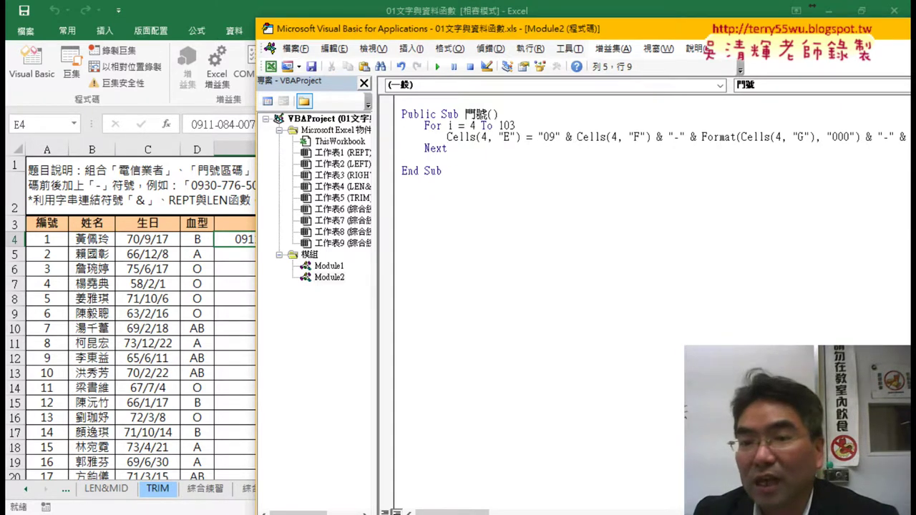
pyautogui.press('Delete')
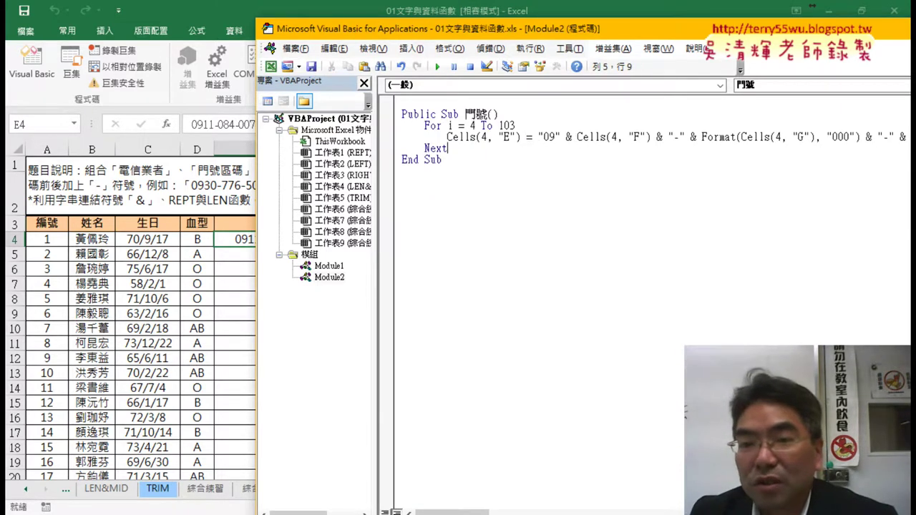
pyautogui.click(429, 125)
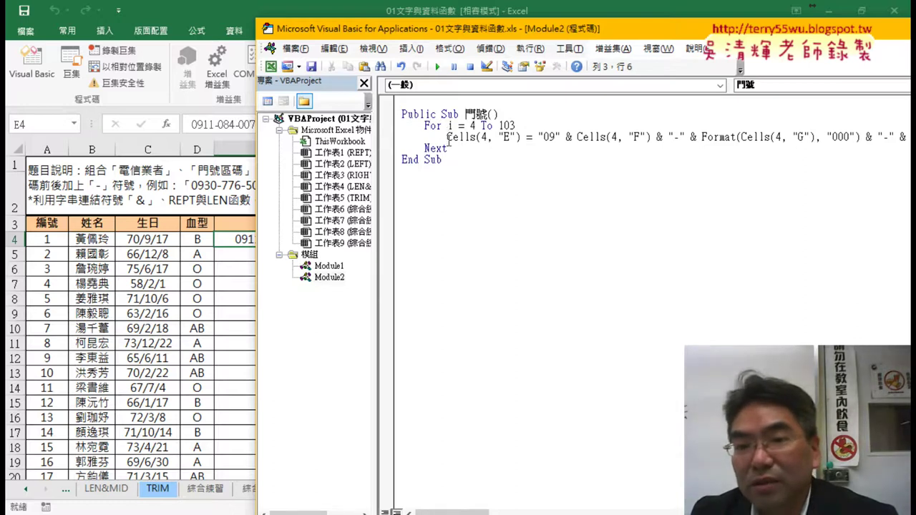
pyautogui.moveTo(424, 137); pyautogui.dragTo(448, 137)
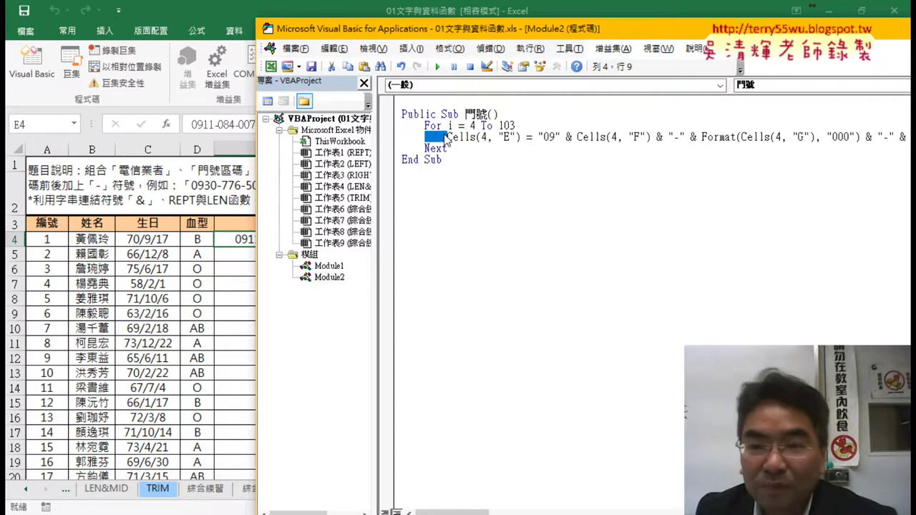
pyautogui.moveTo(461, 32); pyautogui.dragTo(259, 32)
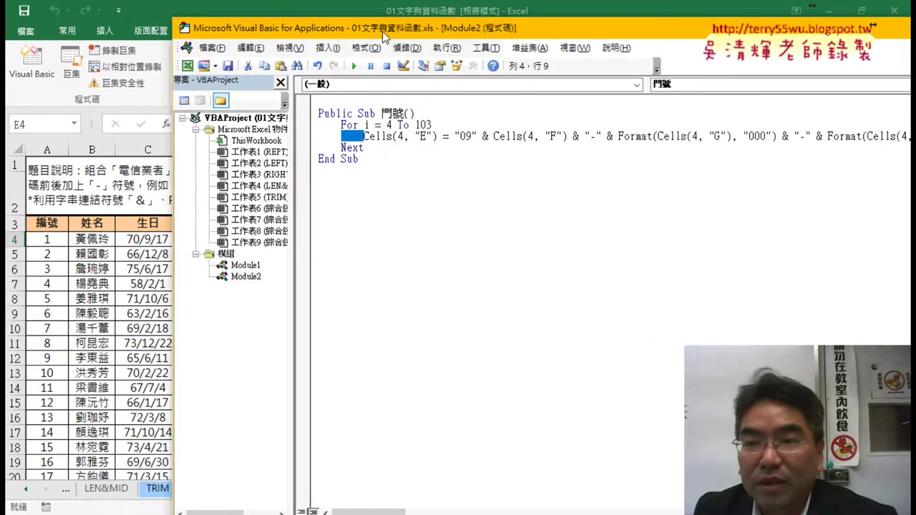
# - Replace row 4 with i in the Cells references for columns E, F, G and H
pyautogui.moveTo(223, 124); pyautogui.dragTo(318, 126)
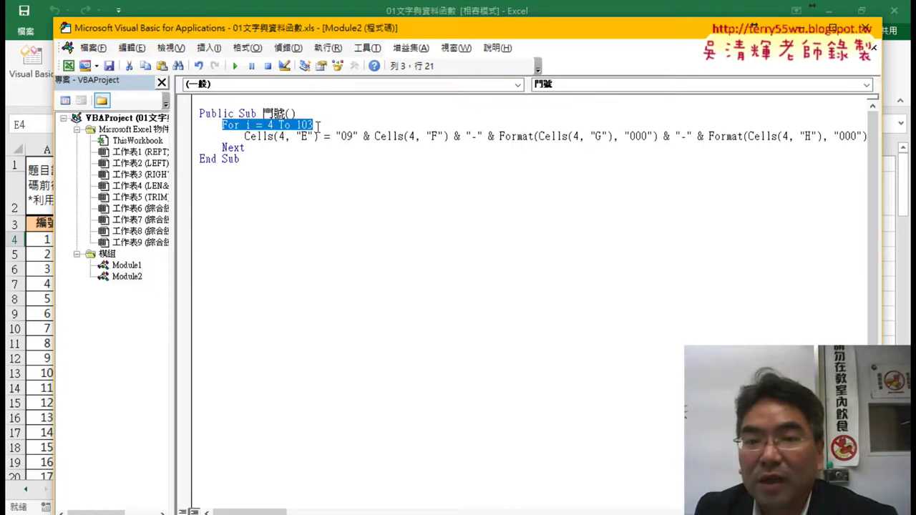
pyautogui.doubleClick(281, 136)
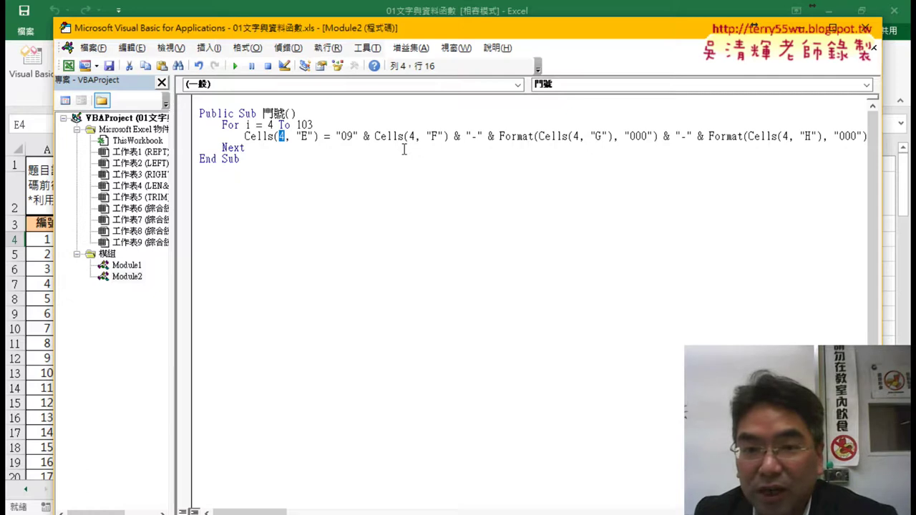
pyautogui.write('i')
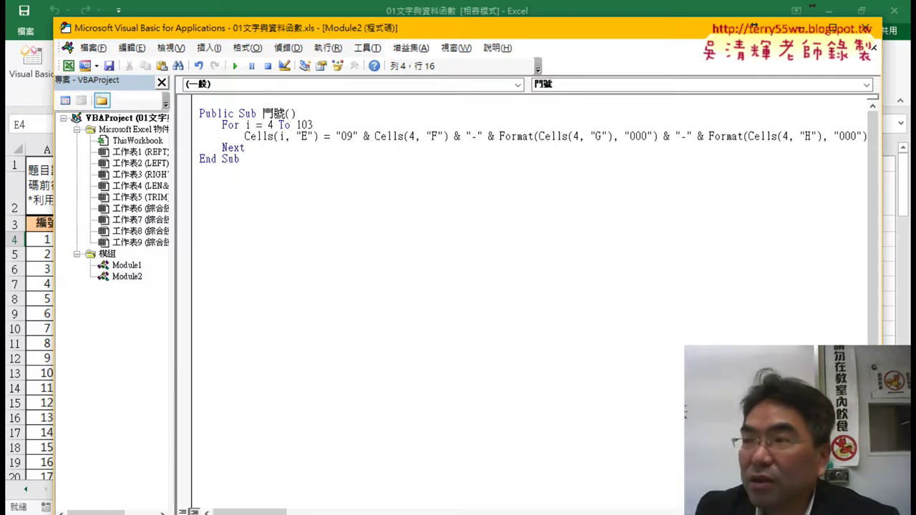
pyautogui.doubleClick(413, 136)
pyautogui.write('i')
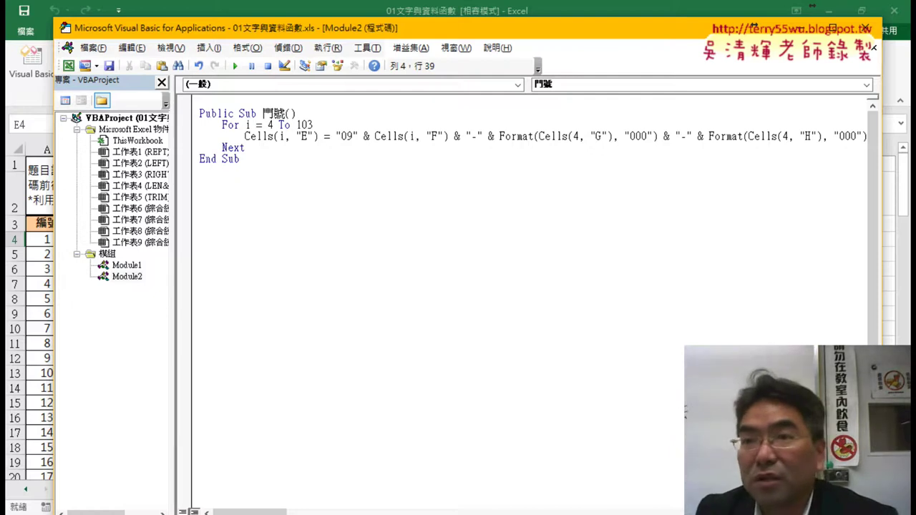
pyautogui.doubleClick(577, 136)
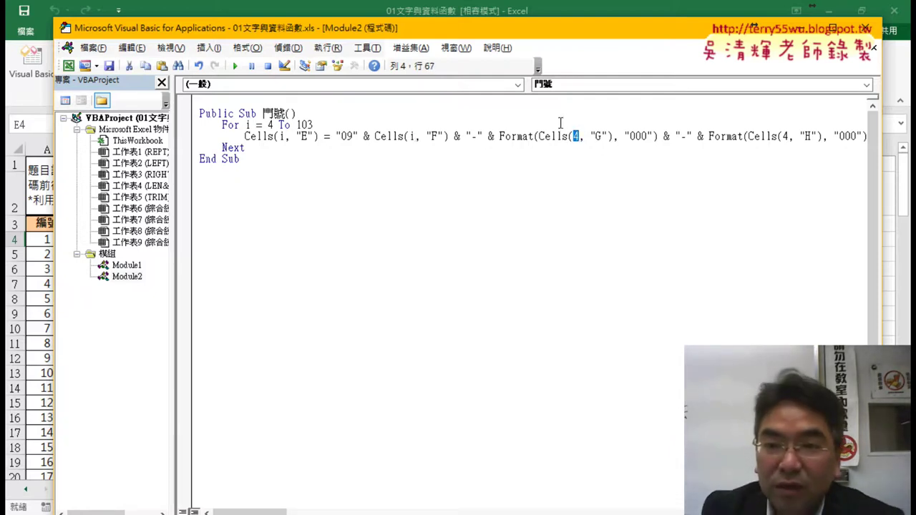
pyautogui.write('i')
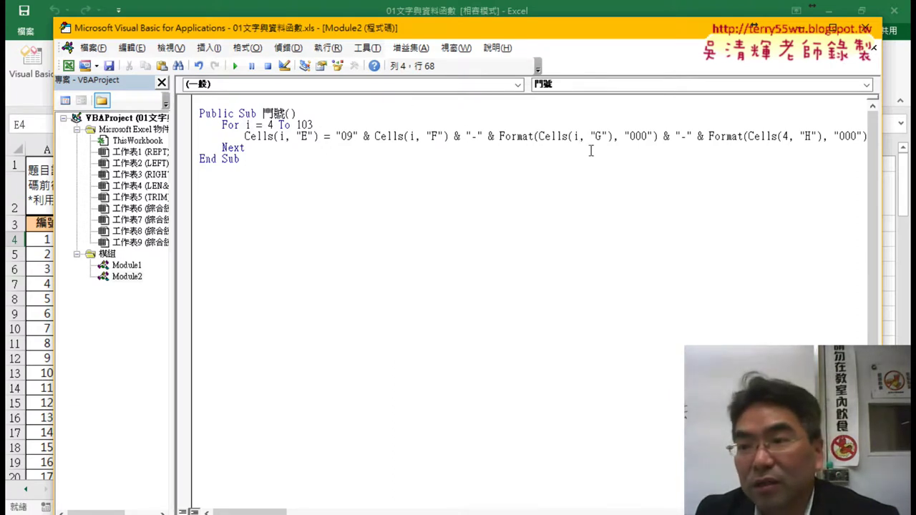
pyautogui.doubleClick(785, 136)
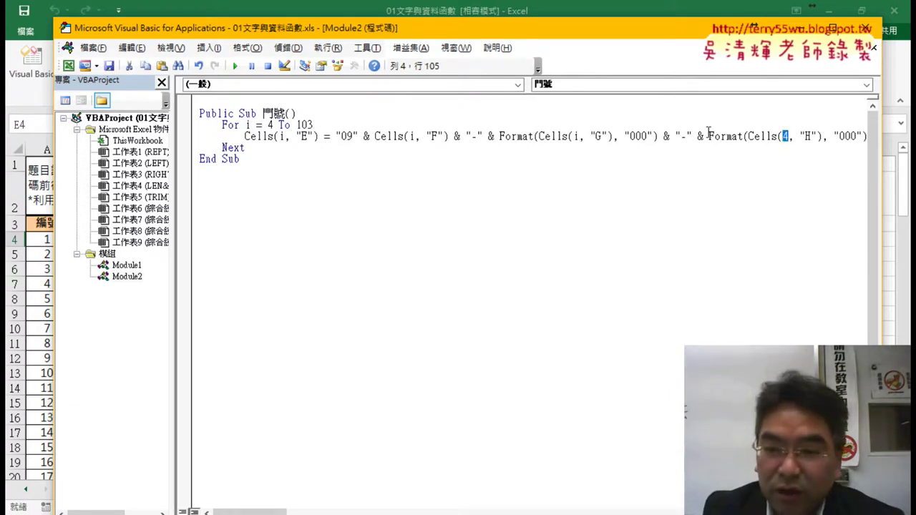
pyautogui.write('i')
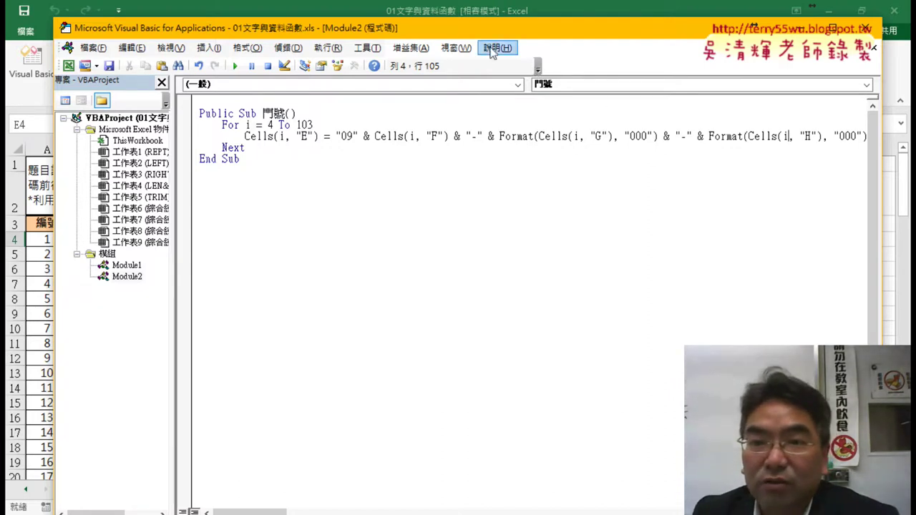
# - Trigger a compile error by changing Cells to Cell, restore the s, reset and rerun 門號
pyautogui.moveTo(405, 32)
pyautogui.mouseDown()
pyautogui.moveTo(637, 43)
pyautogui.moveTo(714, 36)
pyautogui.moveTo(704, 15)
pyautogui.mouseUp()
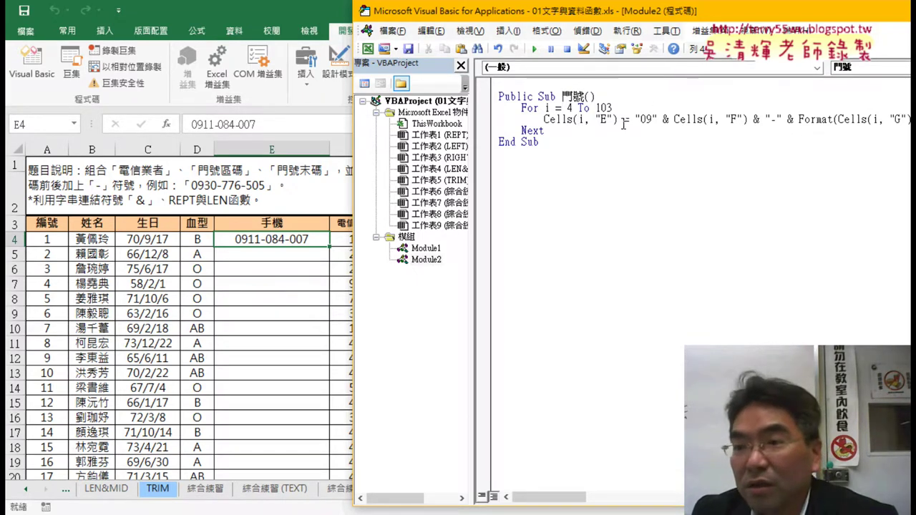
pyautogui.moveTo(567, 119); pyautogui.dragTo(575, 119)
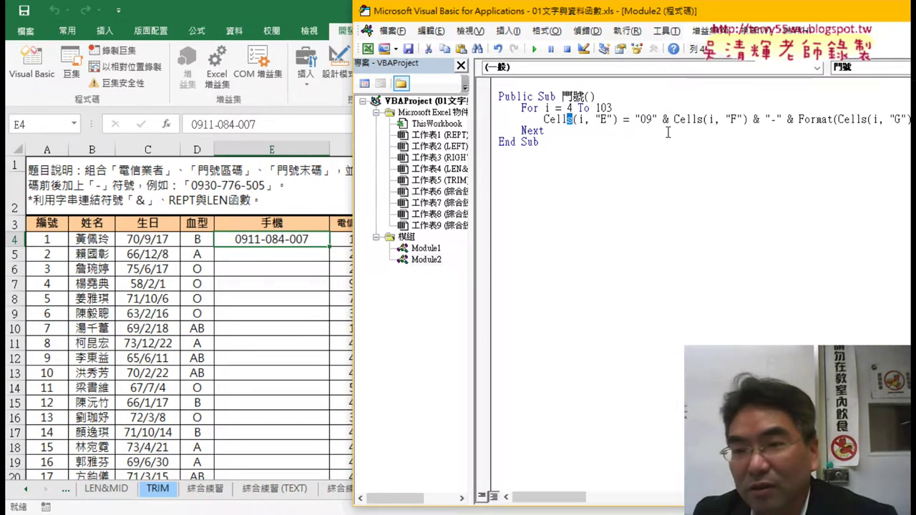
pyautogui.press('Delete')
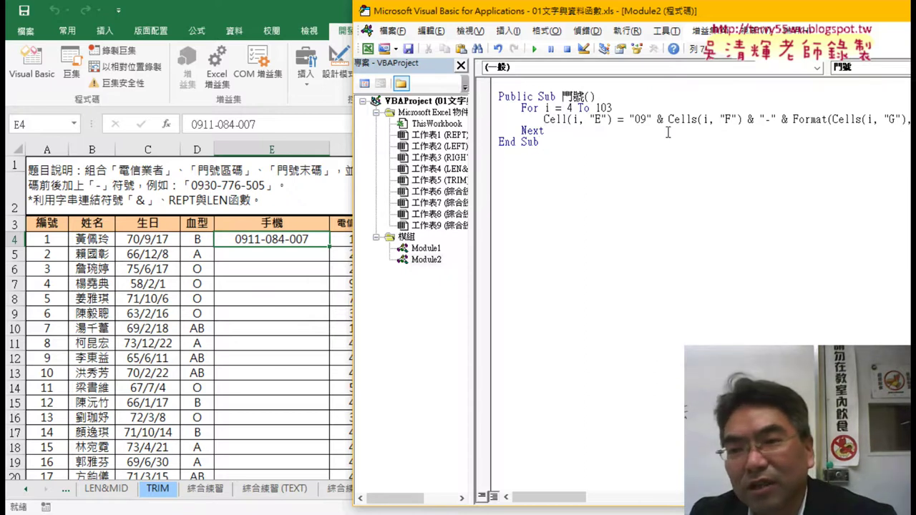
pyautogui.click(534, 48)
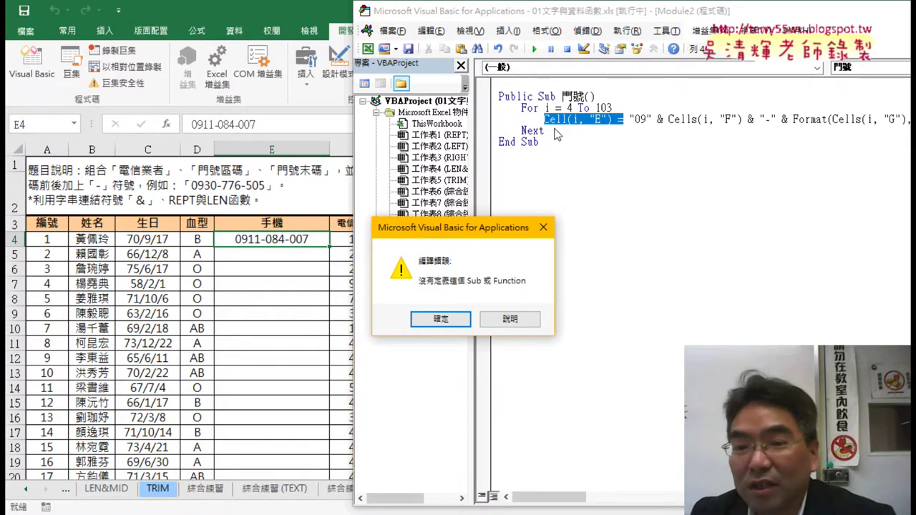
pyautogui.click(456, 318)
pyautogui.click(600, 123)
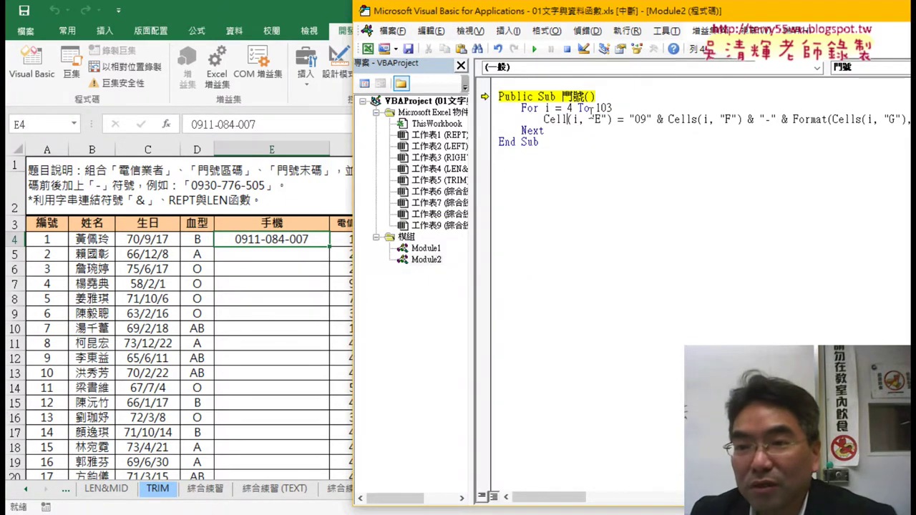
pyautogui.click(566, 119)
pyautogui.write('s')
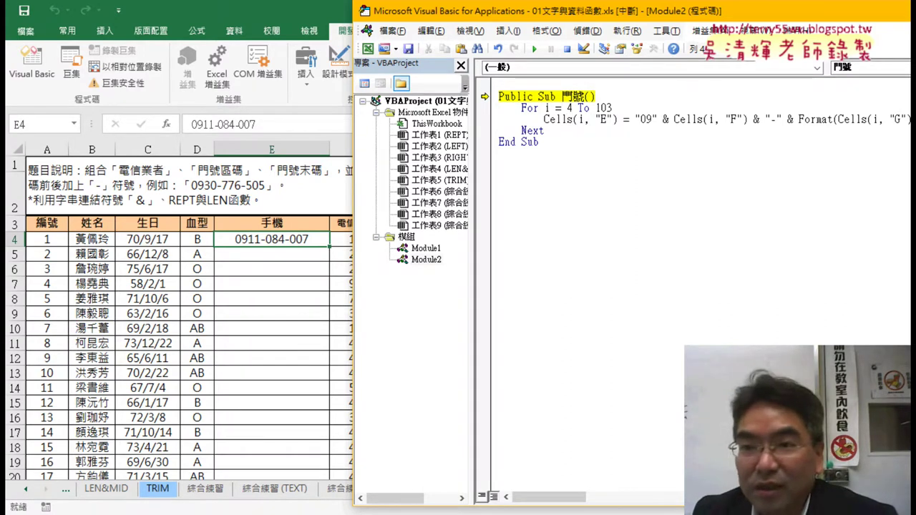
pyautogui.click(566, 48)
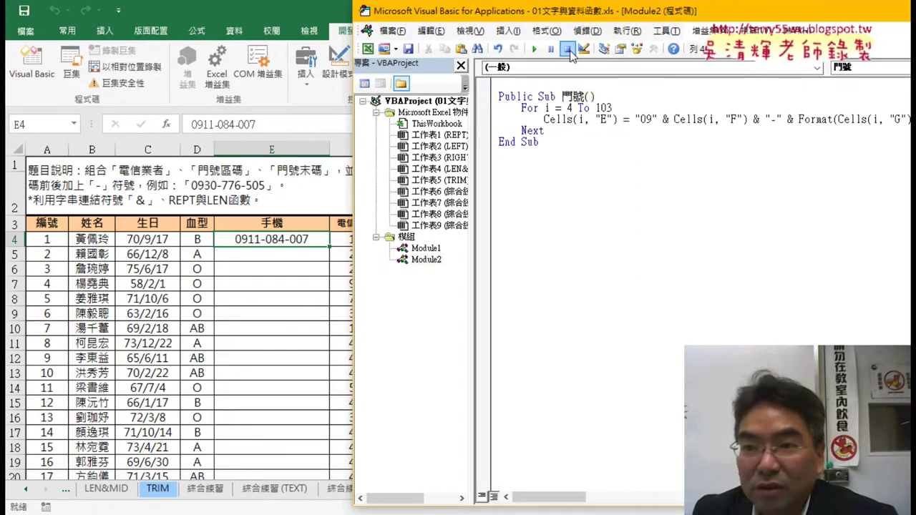
pyautogui.click(534, 50)
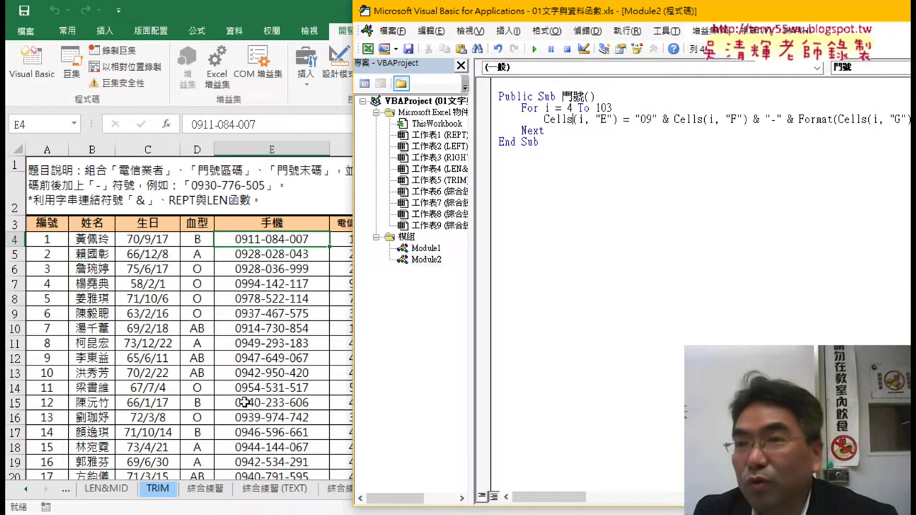
# - Check on the worksheet that column E is filled down to row 103, then return to the editor
pyautogui.click(274, 242)
pyautogui.hotkey('ctrl', 'Down')
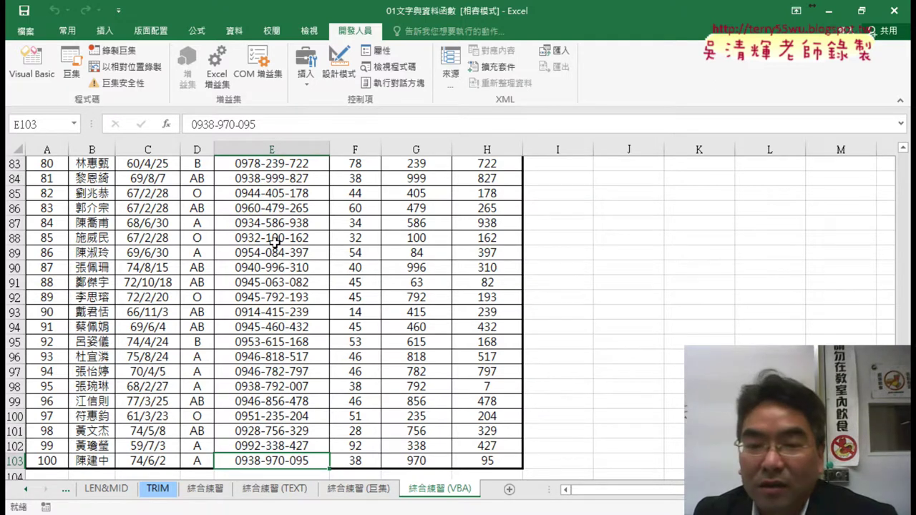
pyautogui.hotkey('ctrl', 'Up')
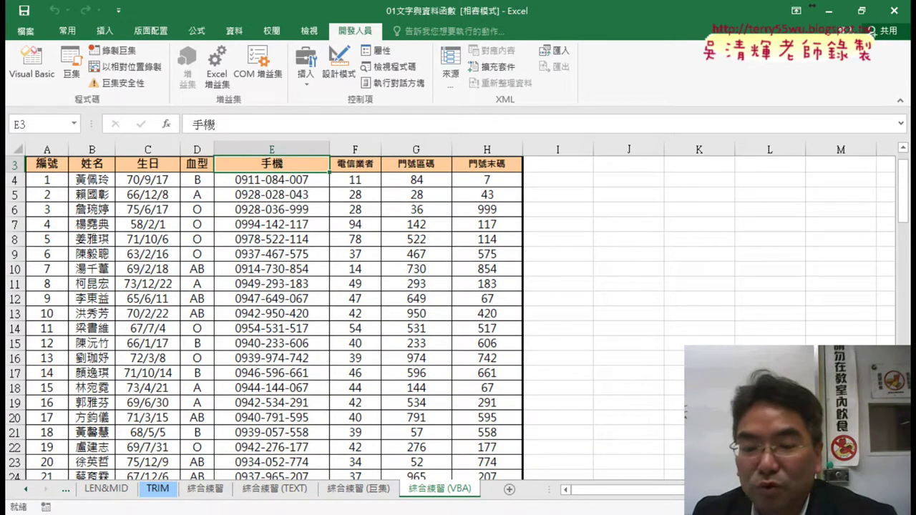
pyautogui.click(365, 458)
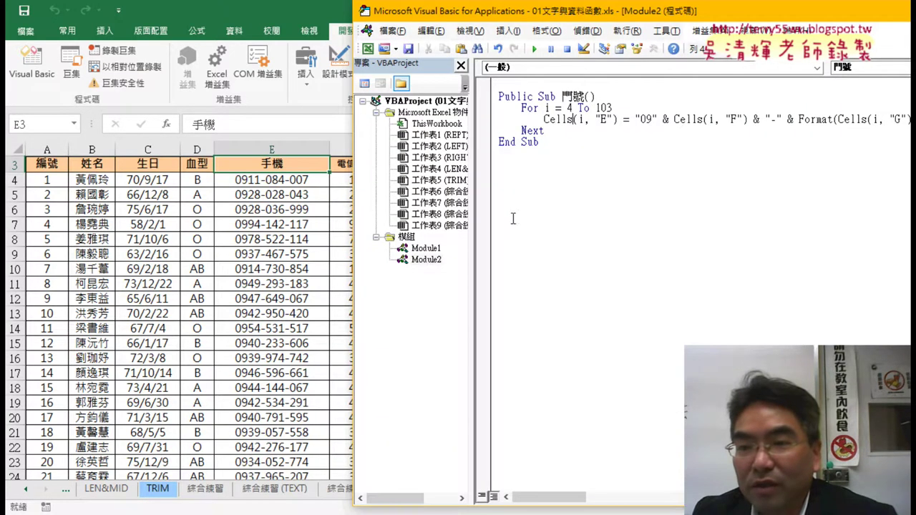
# - Duplicate the 門號 macro below itself and rename the copy 清除
pyautogui.moveTo(546, 156); pyautogui.dragTo(494, 96)
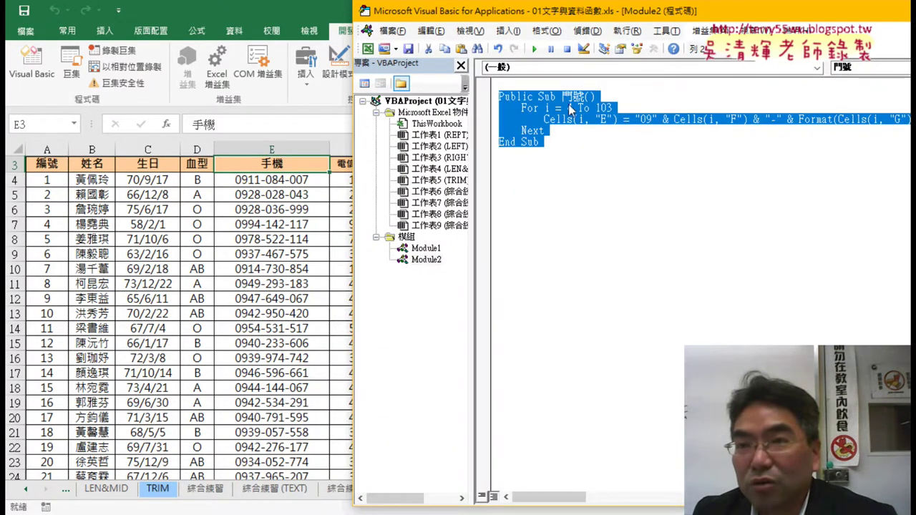
pyautogui.moveTo(537, 106); pyautogui.dragTo(508, 178)
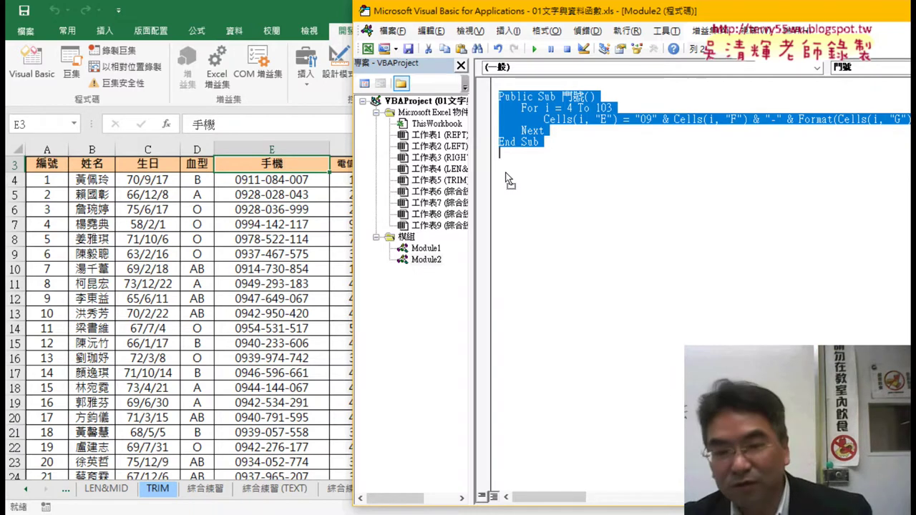
pyautogui.hotkey('ctrl', 'c')
pyautogui.hotkey('ctrl', 'v')
pyautogui.doubleClick(575, 154)
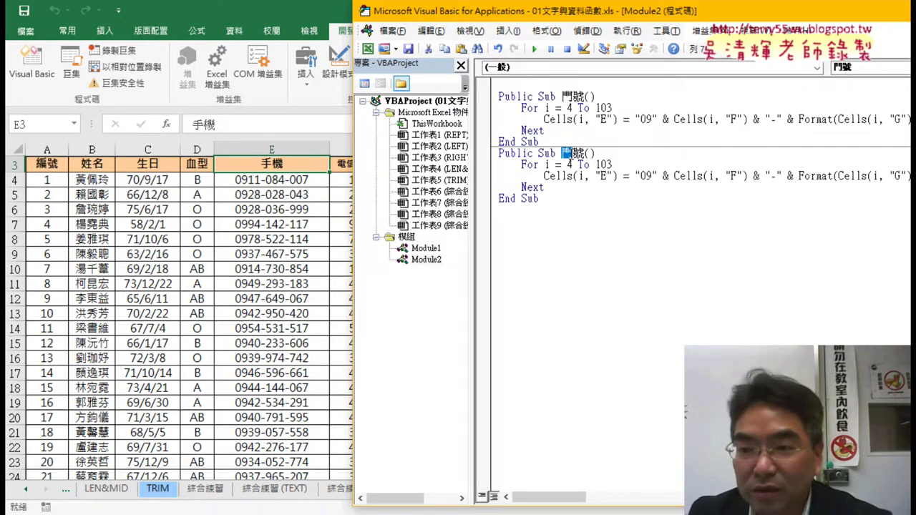
pyautogui.press('BackSpace')
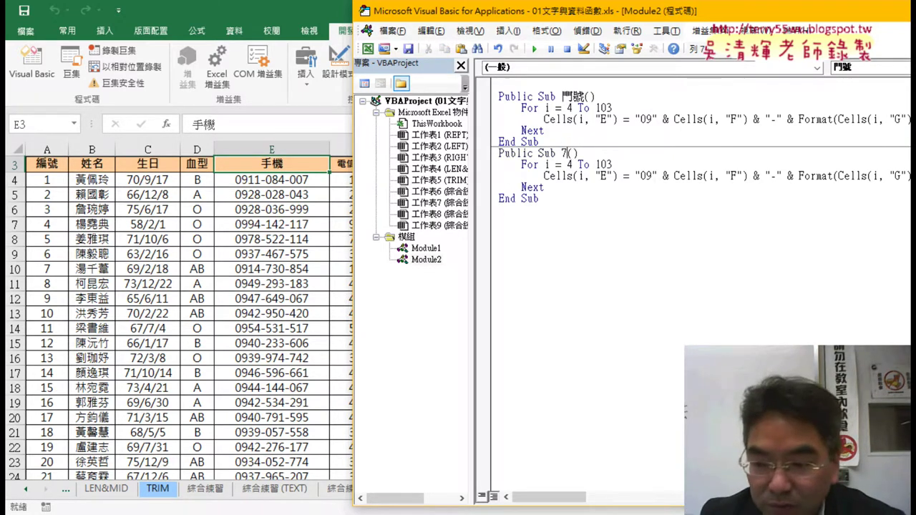
pyautogui.write('f')
pyautogui.press('space')
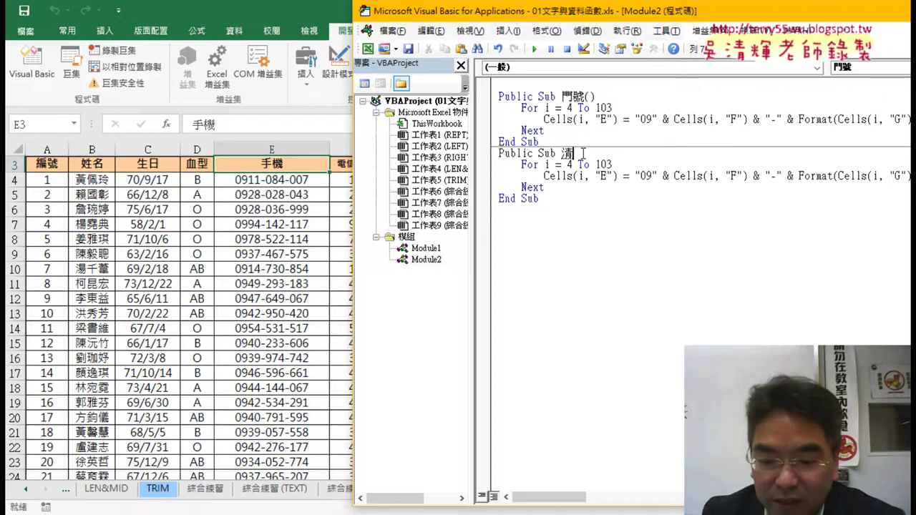
pyautogui.write('tj6')
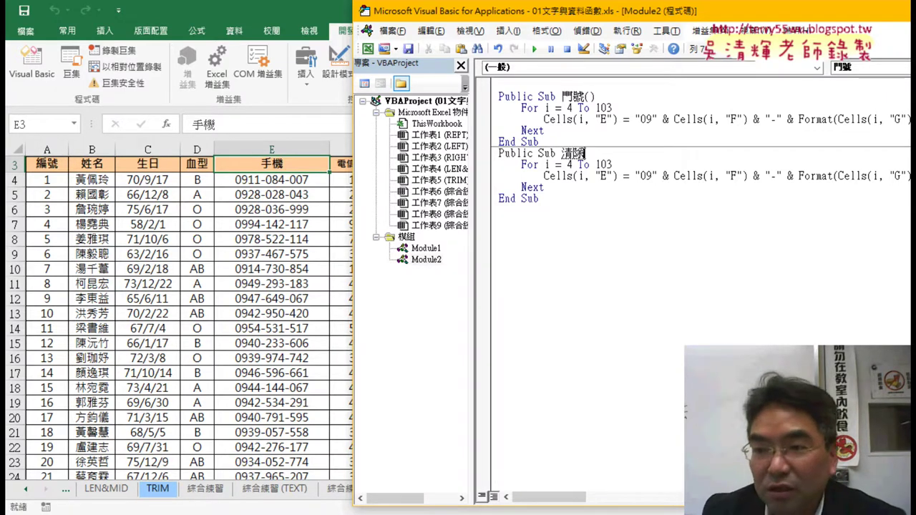
pyautogui.press('Return')
# - Replace the copy's phone-number formula with "" so Cells(i, "E") is set empty
pyautogui.click(633, 176)
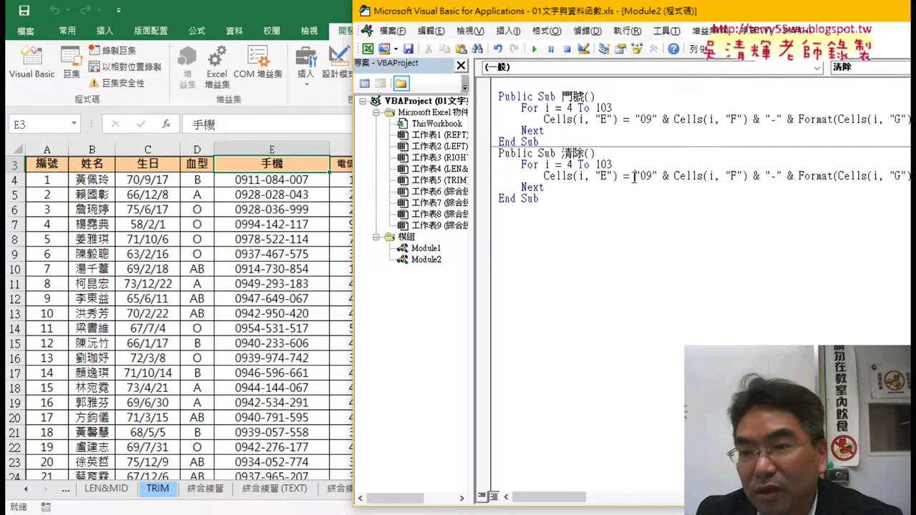
pyautogui.moveTo(633, 176); pyautogui.dragTo(550, 176)
pyautogui.click(611, 176)
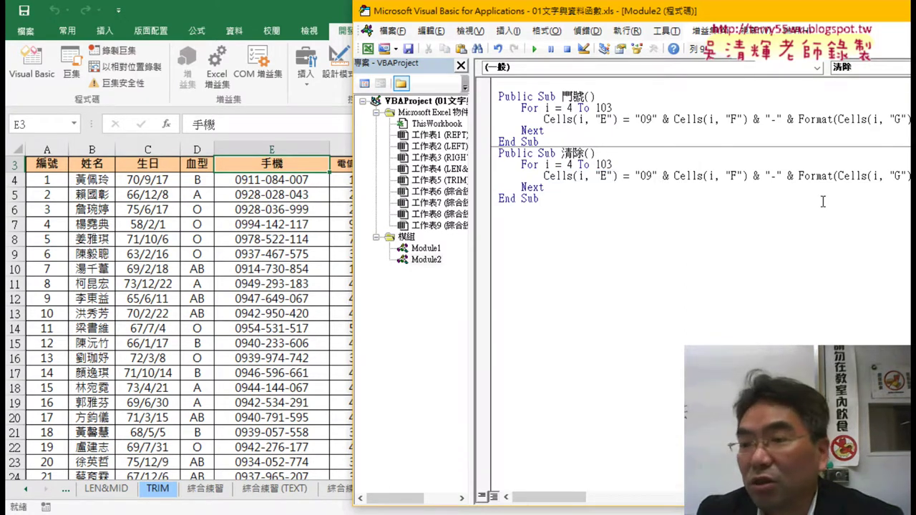
pyautogui.click(634, 176)
pyautogui.hotkey('shift', 'End')
pyautogui.press('Delete')
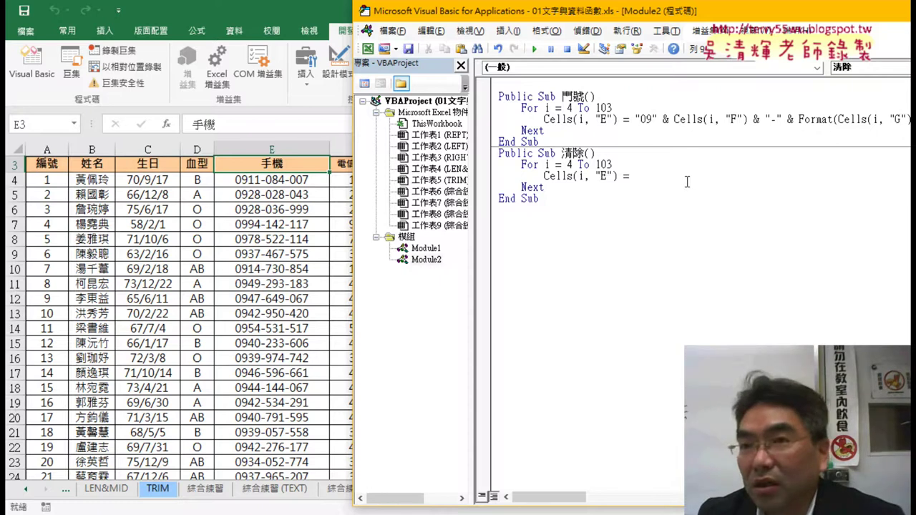
pyautogui.write('""')
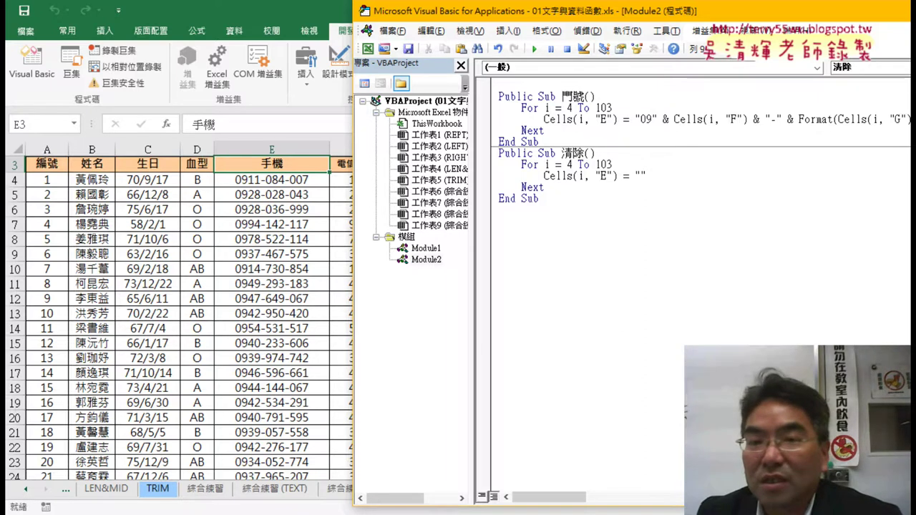
pyautogui.moveTo(621, 13); pyautogui.dragTo(688, 13)
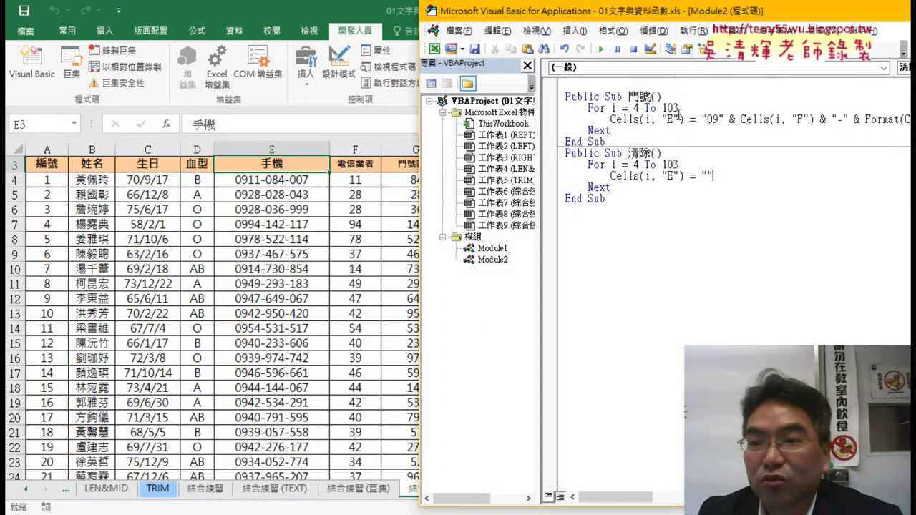
# - Run 清除 to empty column E, then highlight the 門號 macro, the 清除 name and the empty string
pyautogui.click(601, 52)
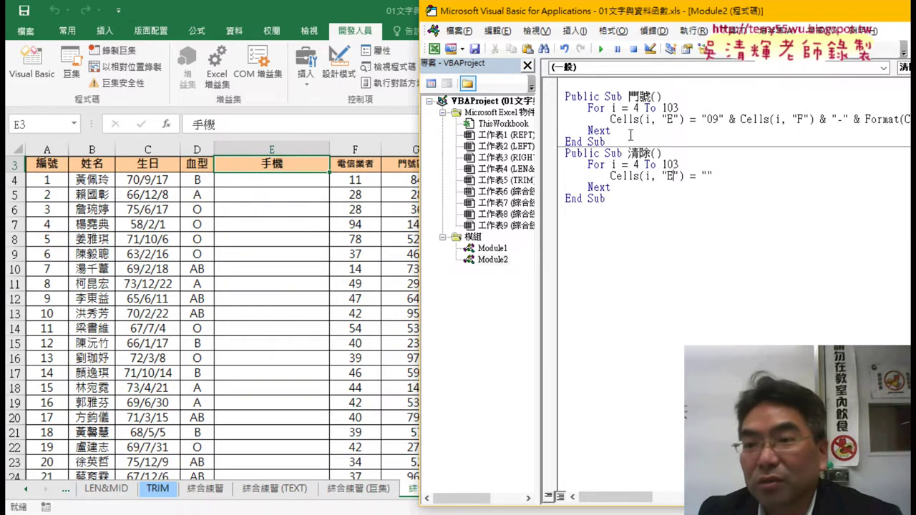
pyautogui.moveTo(607, 143); pyautogui.dragTo(566, 96)
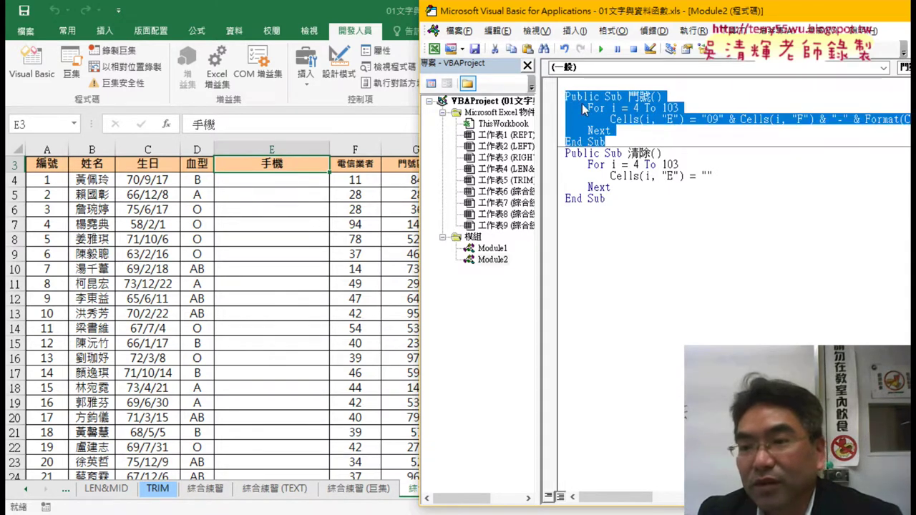
pyautogui.doubleClick(639, 153)
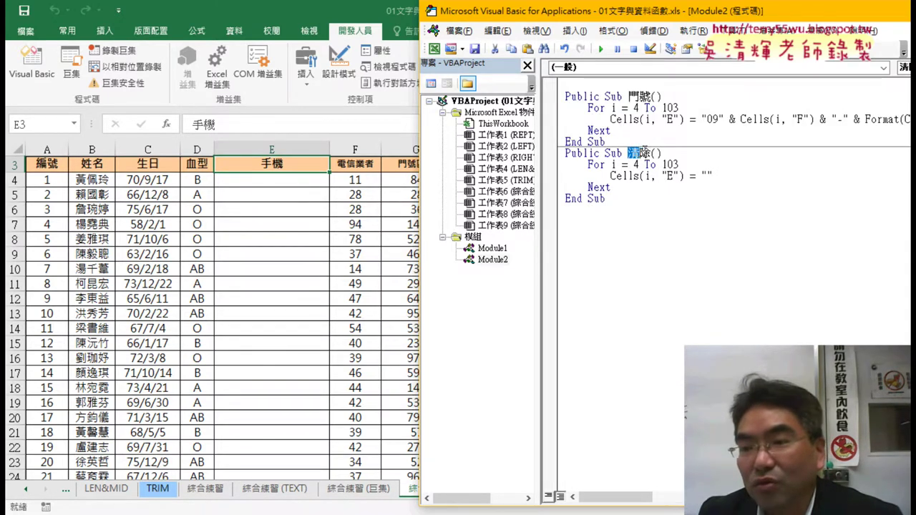
pyautogui.doubleClick(705, 175)
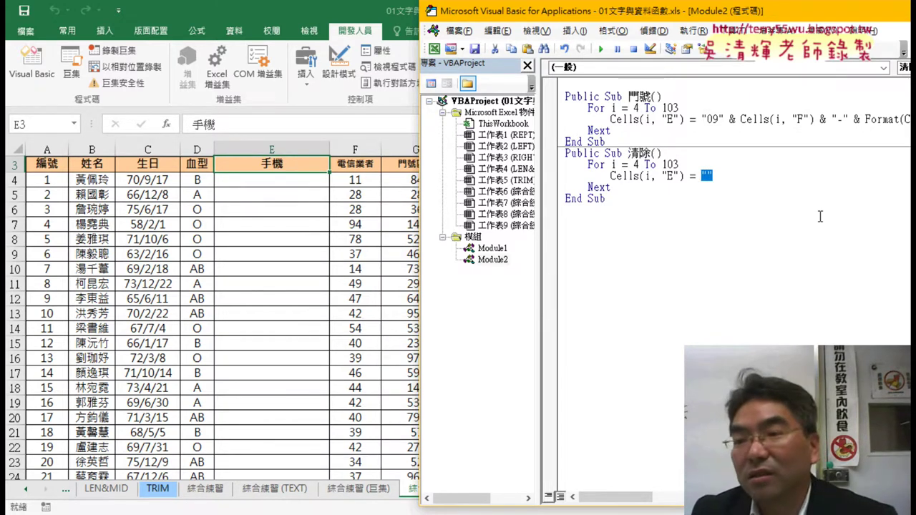
# - Remove the stray space between the quotes so 清除 assigns a true empty string
pyautogui.click(708, 175)
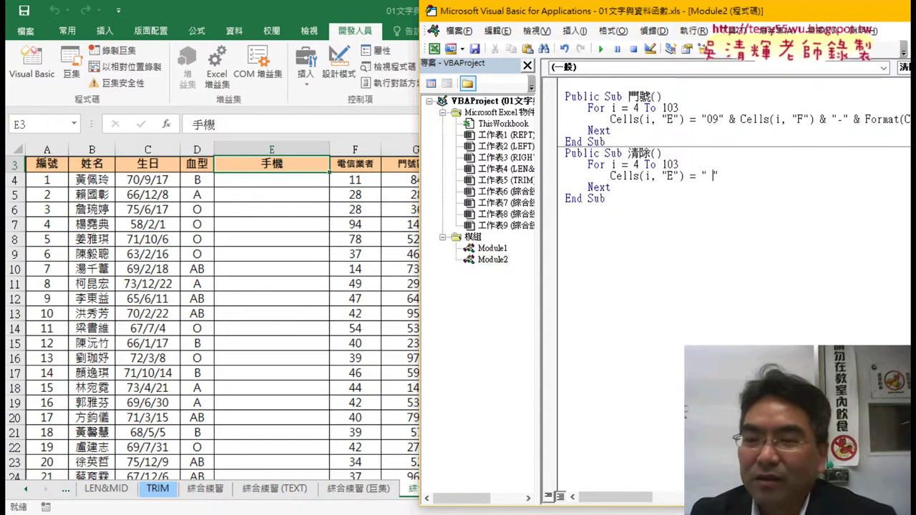
pyautogui.press('BackSpace')
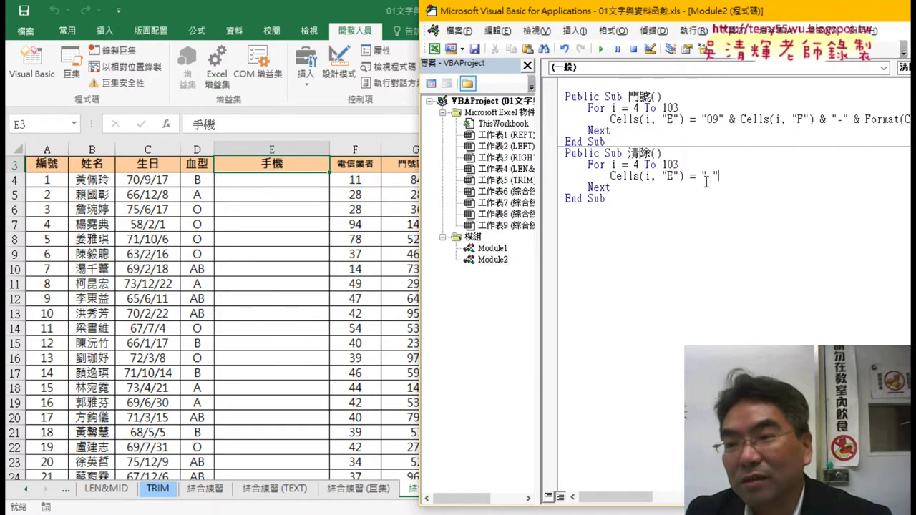
pyautogui.moveTo(708, 176); pyautogui.dragTo(714, 176)
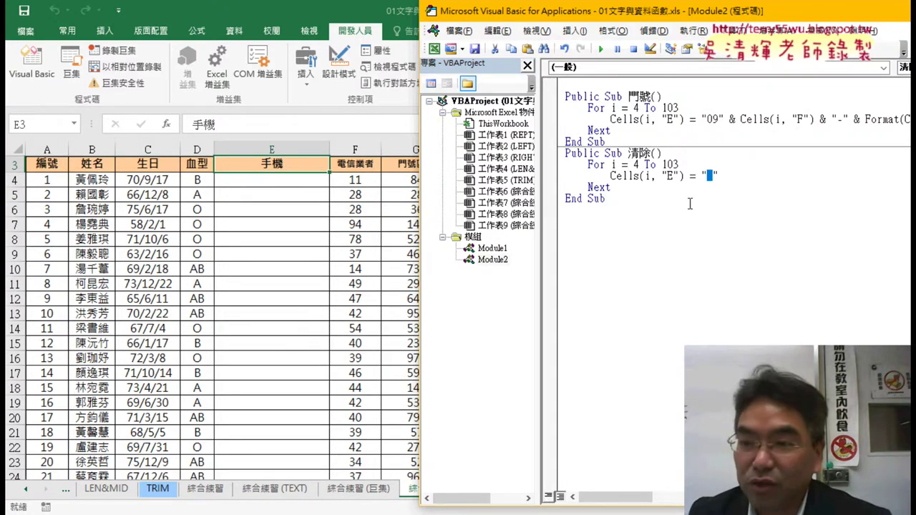
pyautogui.press('Delete')
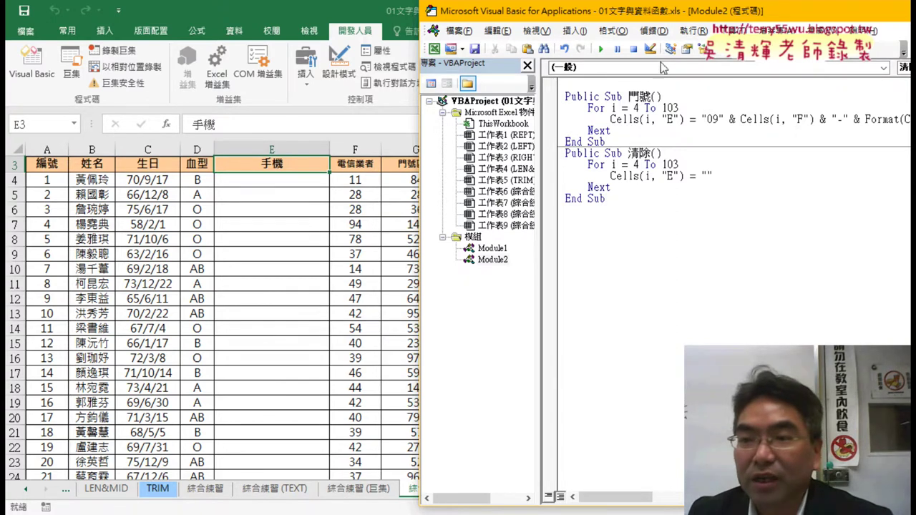
pyautogui.moveTo(652, 15)
pyautogui.mouseDown()
pyautogui.moveTo(652, 204)
pyautogui.moveTo(637, 249)
pyautogui.mouseUp()
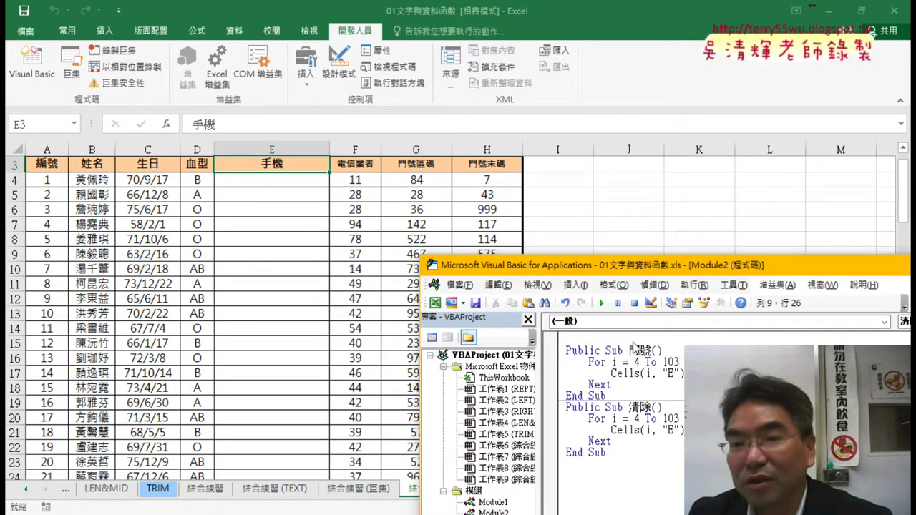
# - Draw a form button over I4:K5 and assign it the 門號 macro
pyautogui.click(305, 79)
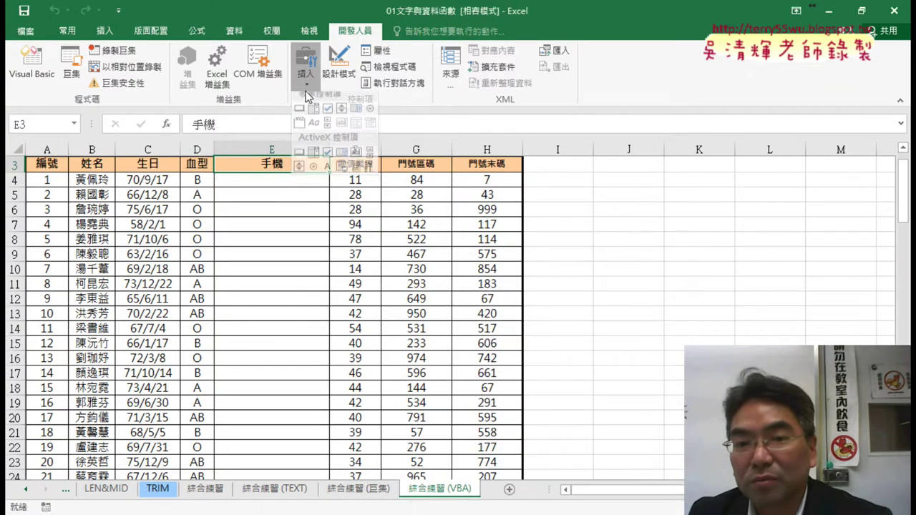
pyautogui.click(298, 118)
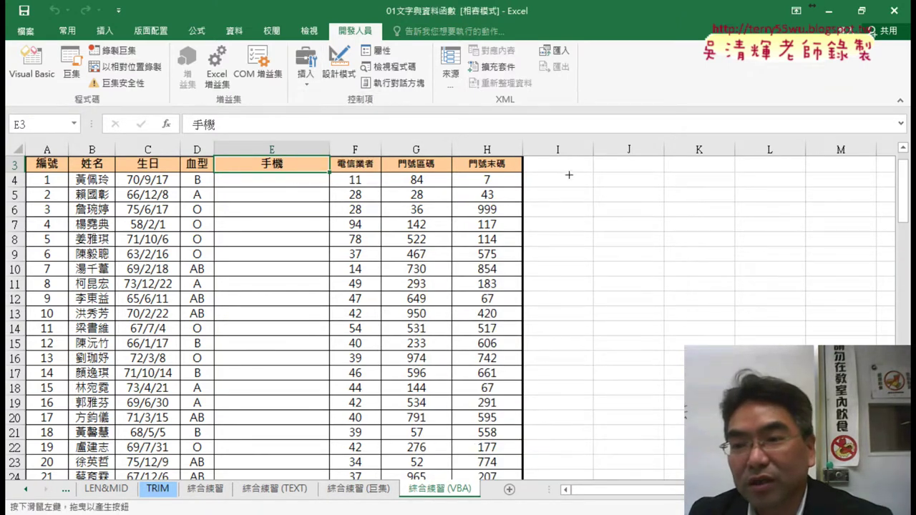
pyautogui.moveTo(570, 177); pyautogui.dragTo(698, 207)
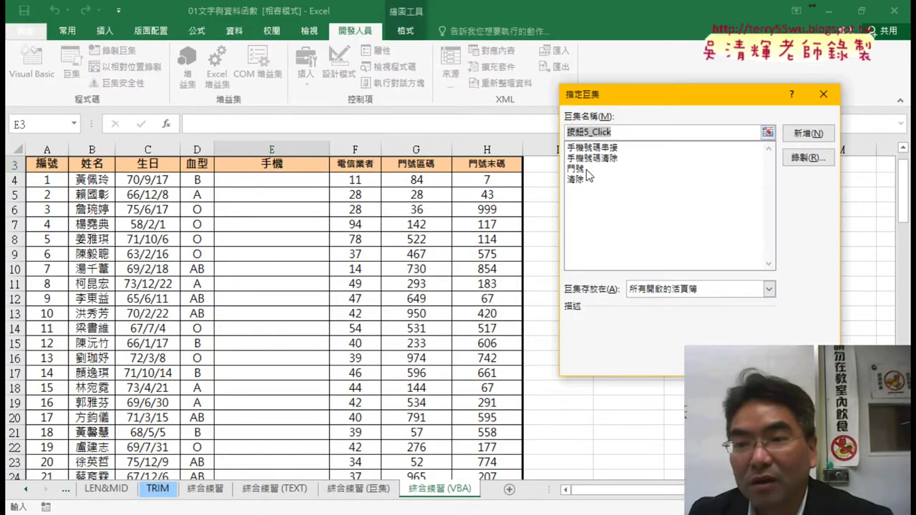
pyautogui.click(584, 169)
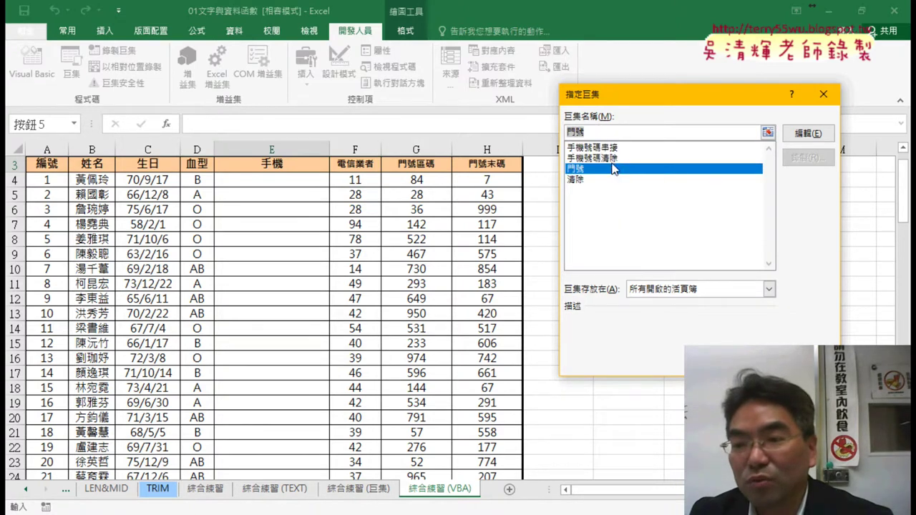
pyautogui.press('Return')
# - Caption the button 門號 and press it to refill column E with phone numbers
pyautogui.click(625, 191)
pyautogui.press('BackSpace')
pyautogui.press('Delete')
pyautogui.press('Delete')
pyautogui.press('Delete')
pyautogui.write('門號')
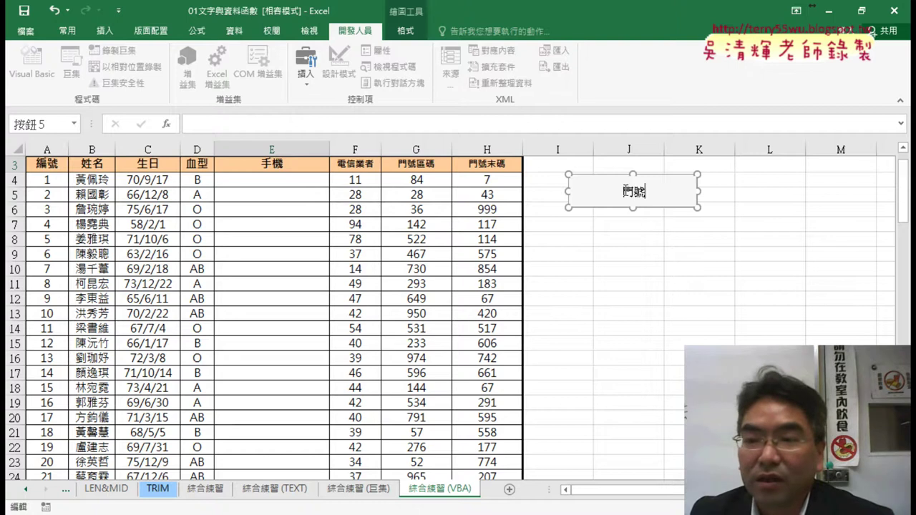
pyautogui.click(657, 313)
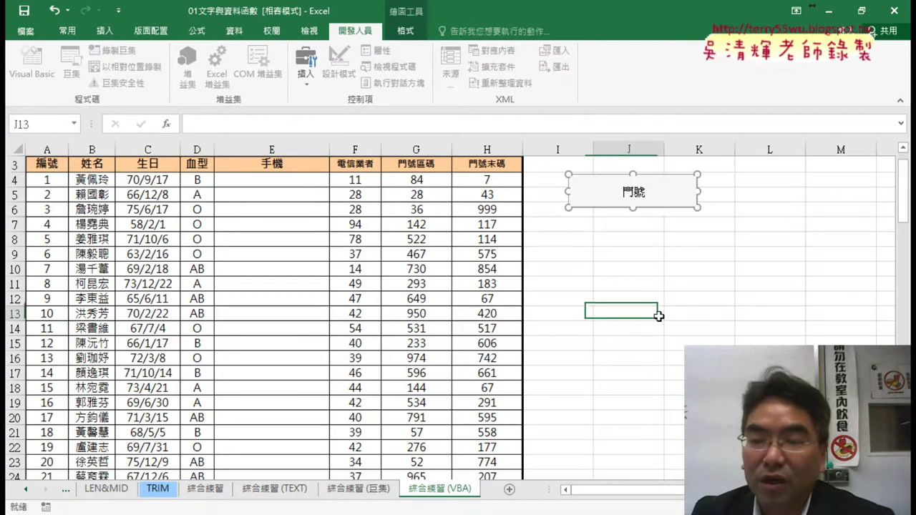
pyautogui.click(661, 203)
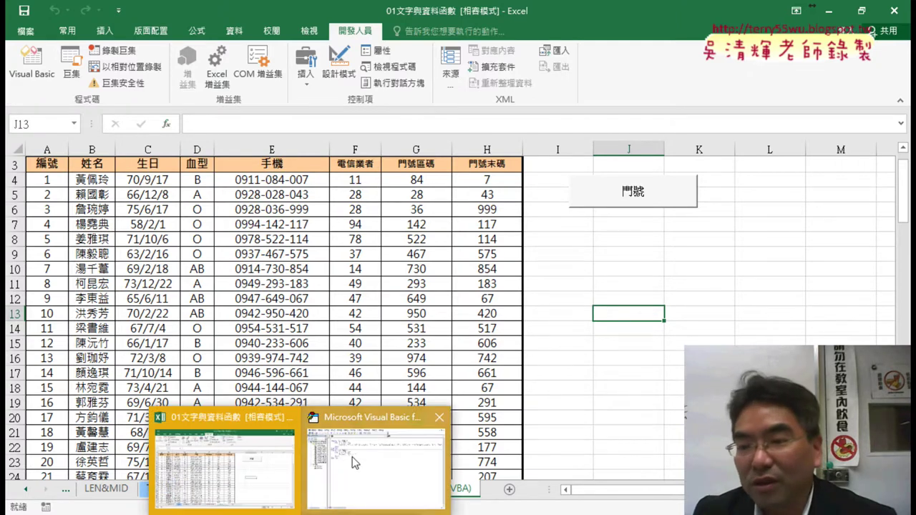
# - Bring up the macro code and highlight the loop's end value 103
pyautogui.click(379, 465)
pyautogui.moveTo(670, 270); pyautogui.dragTo(600, 104)
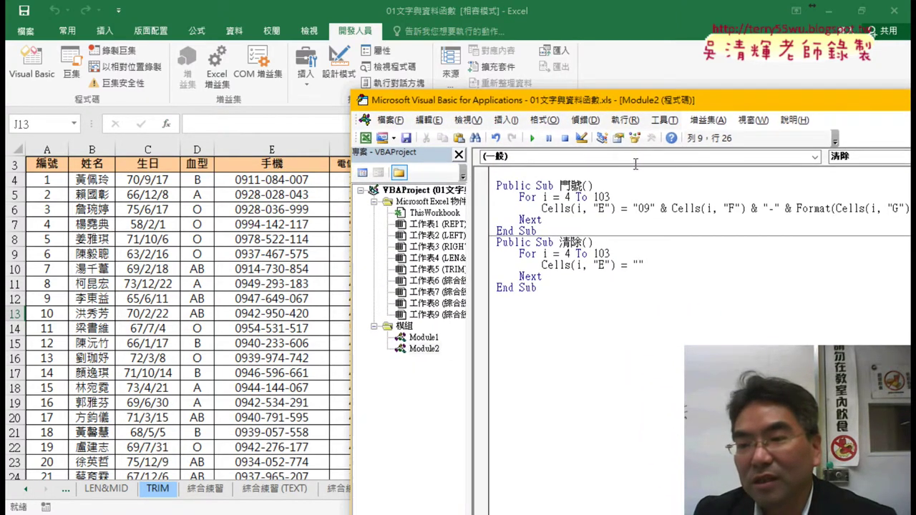
pyautogui.moveTo(610, 197); pyautogui.dragTo(597, 197)
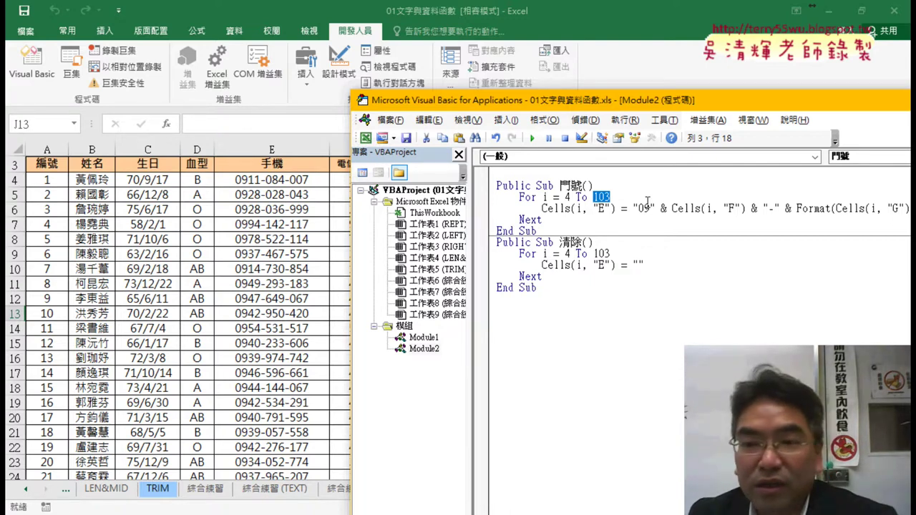
# - Confirm on the worksheet that row 103 holds the table's last record, then return to the code
pyautogui.click(52, 181)
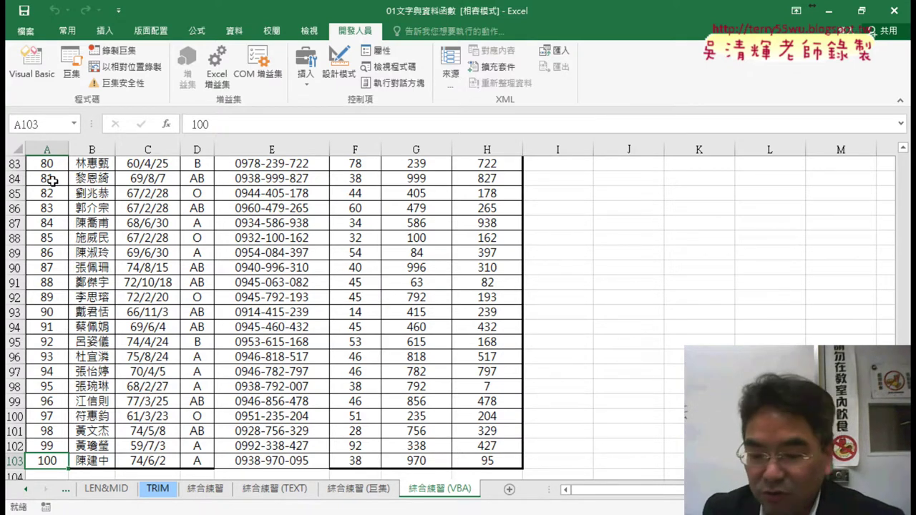
pyautogui.hotkey('ctrl', 'Right')
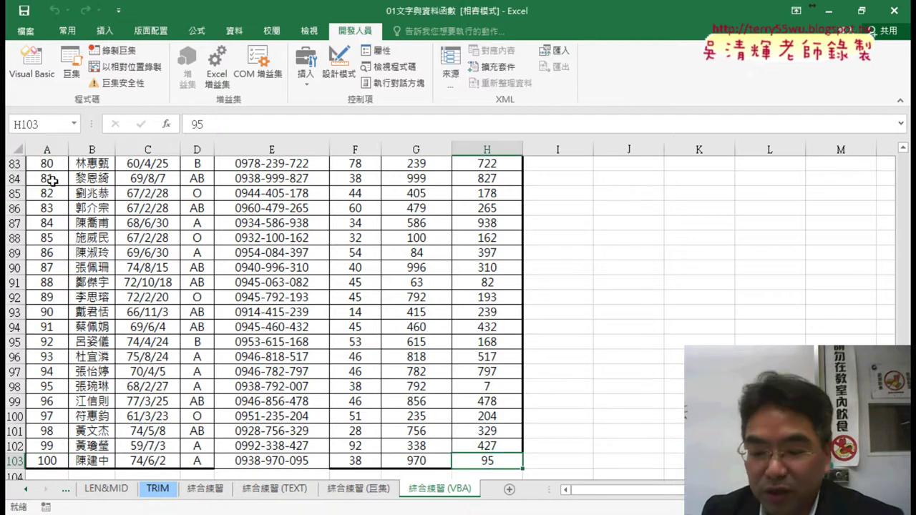
pyautogui.hotkey('ctrl', 'Left')
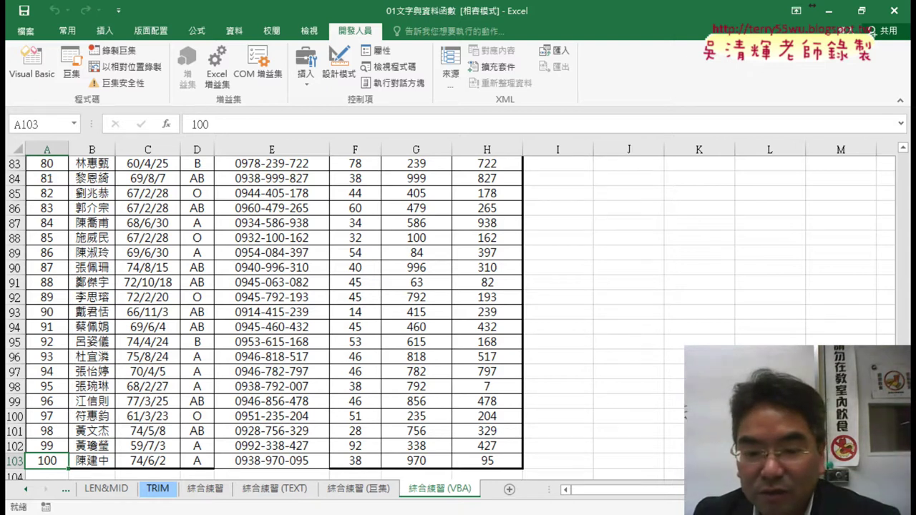
pyautogui.click(348, 481)
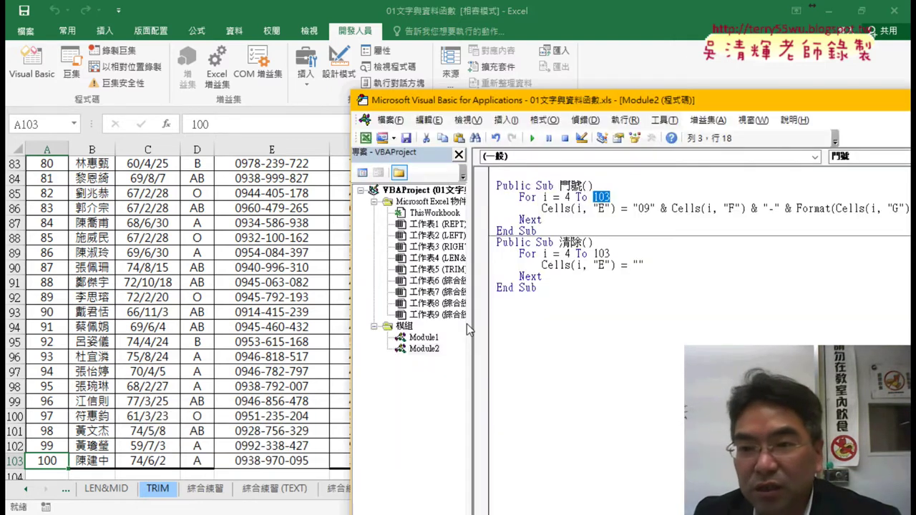
pyautogui.moveTo(522, 105); pyautogui.dragTo(202, 72)
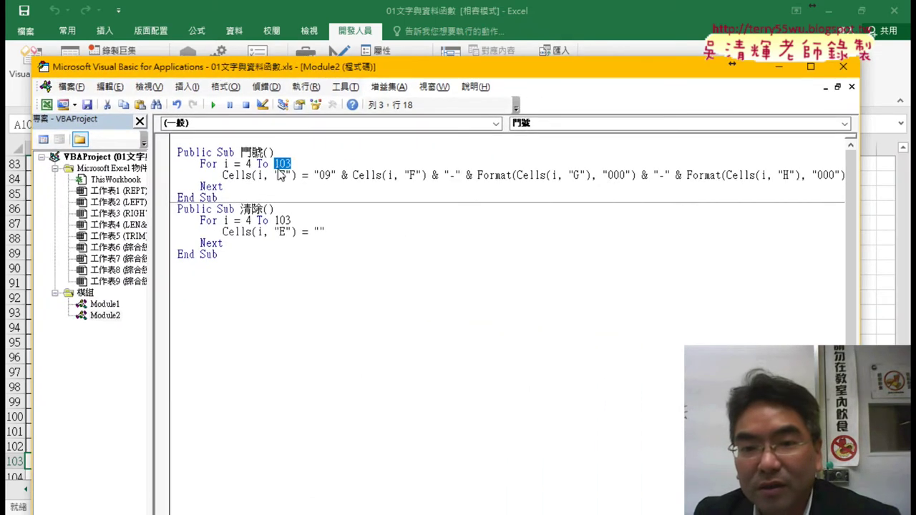
pyautogui.doubleClick(260, 175)
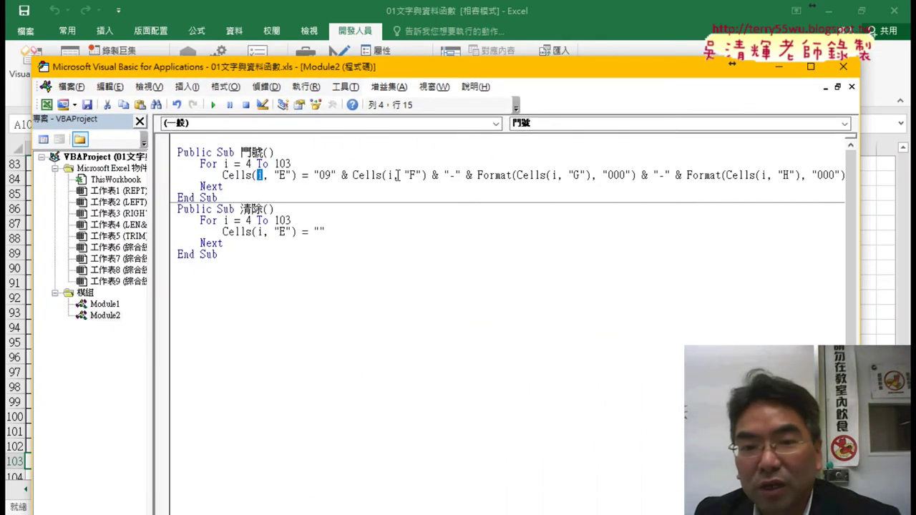
pyautogui.moveTo(290, 164); pyautogui.dragTo(201, 164)
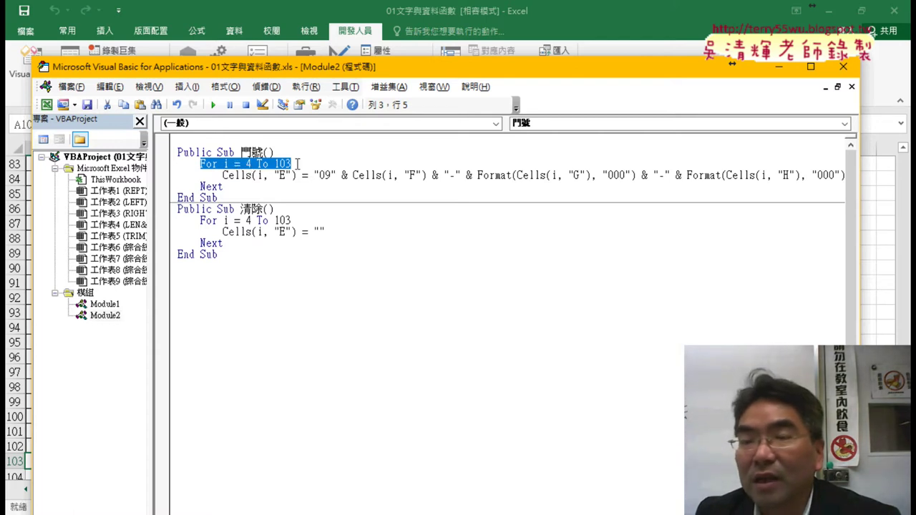
pyautogui.moveTo(224, 186)
pyautogui.mouseDown()
pyautogui.moveTo(200, 186)
pyautogui.moveTo(200, 174)
pyautogui.mouseUp()
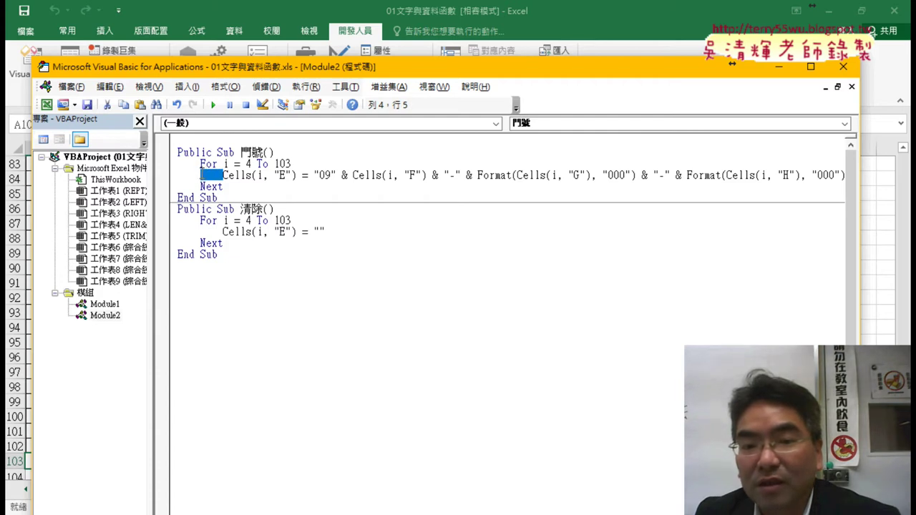